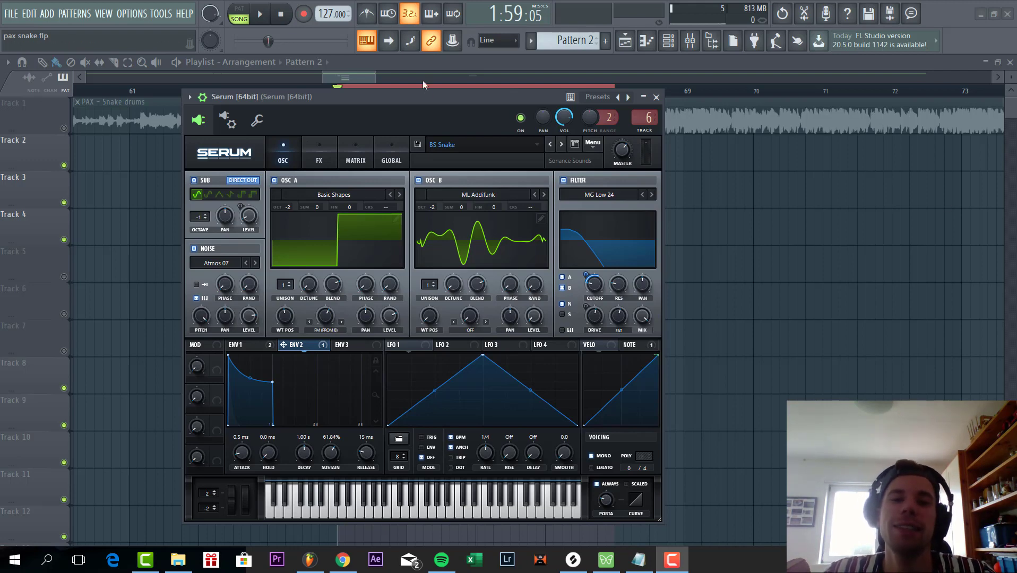
Play the looped arrangement while soloing Track 4, Track 3 and Track 2 one after another.
drag(424, 88, 457, 83)
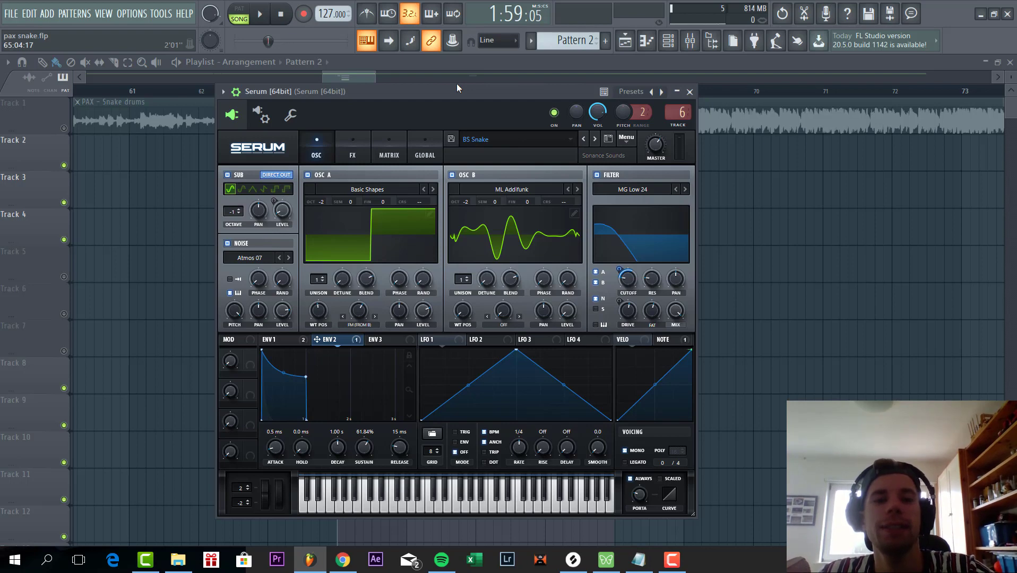
key(Escape)
right_click(63, 239)
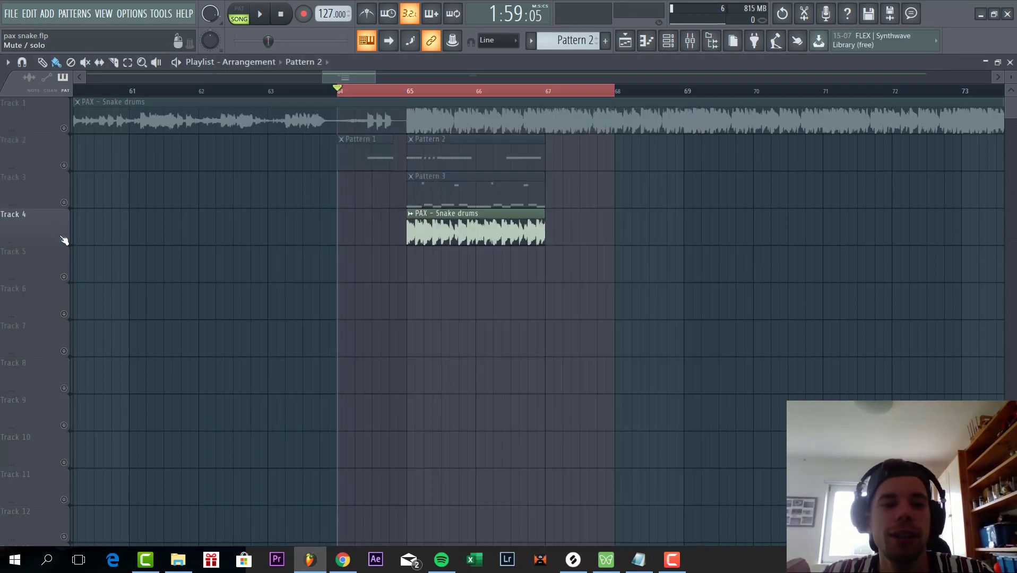
click(411, 91)
key(space)
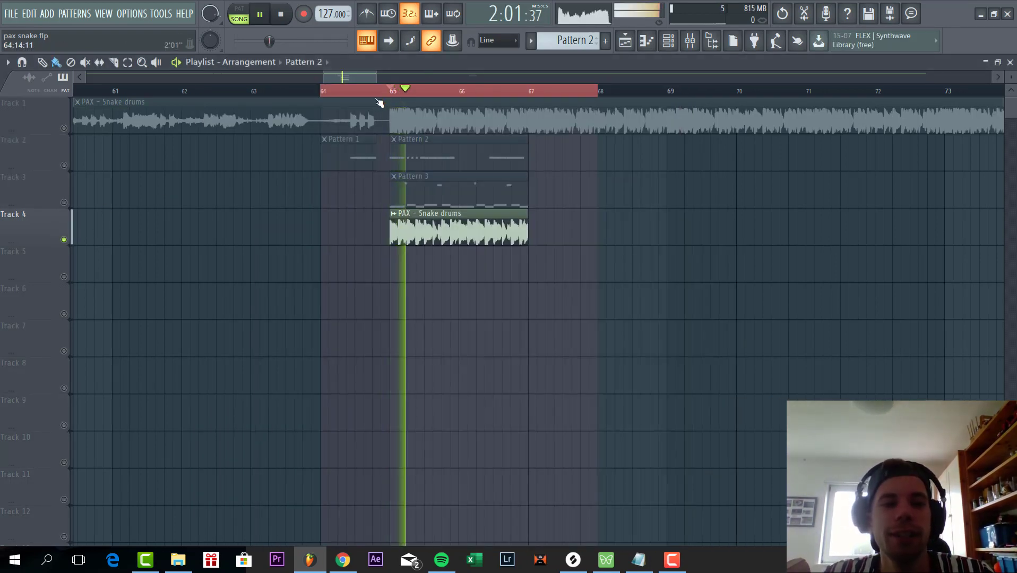
right_click(64, 202)
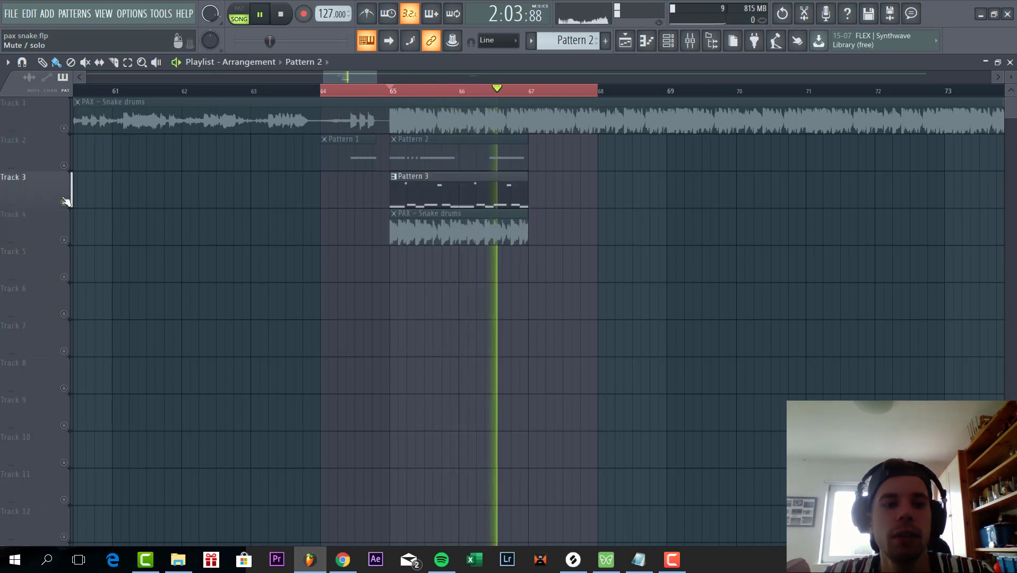
right_click(65, 166)
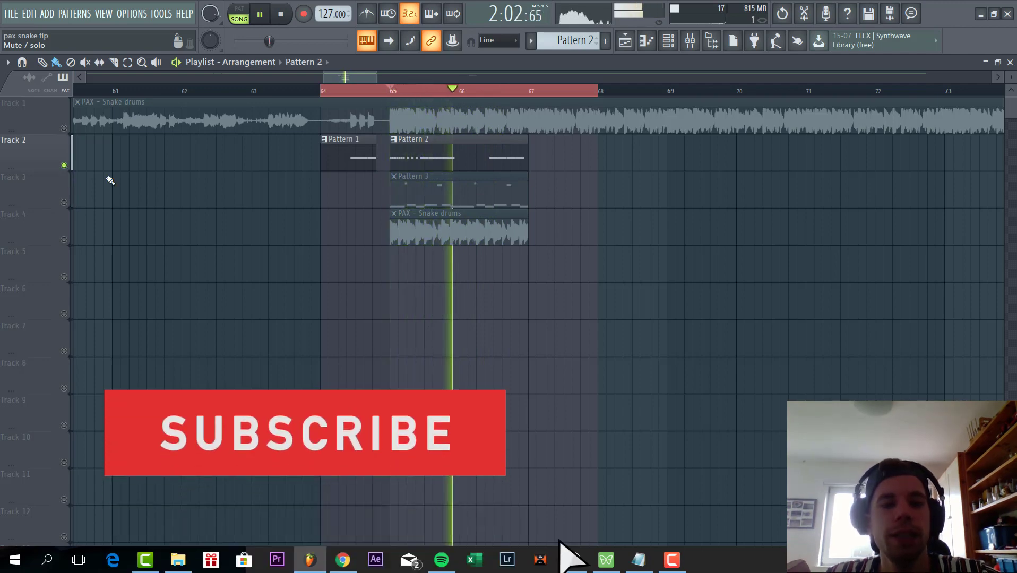
Open the Serum instrument used by Pattern 2 and reset it to the initial preset.
double_click(445, 168)
click(440, 222)
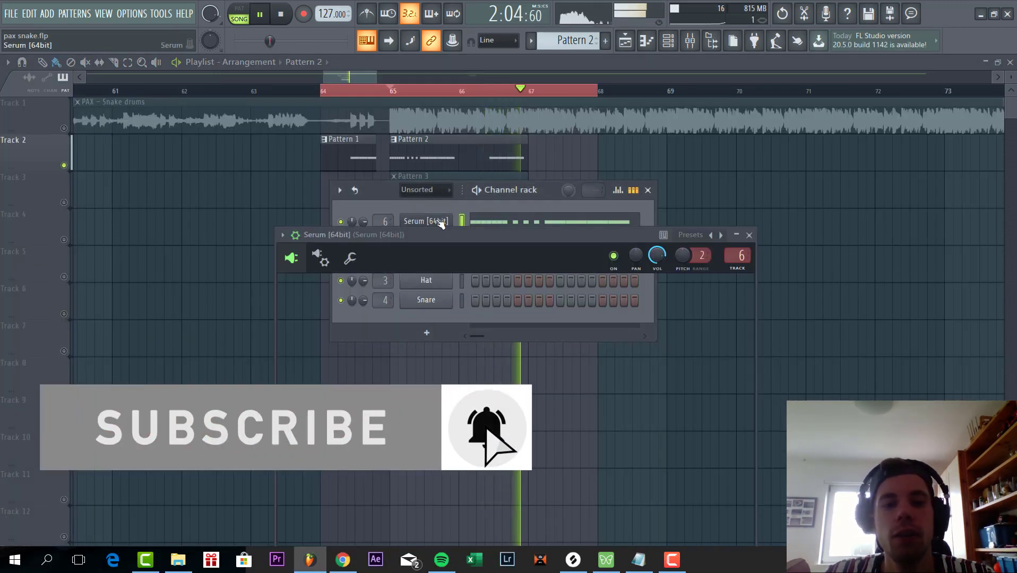
drag(572, 240, 571, 145)
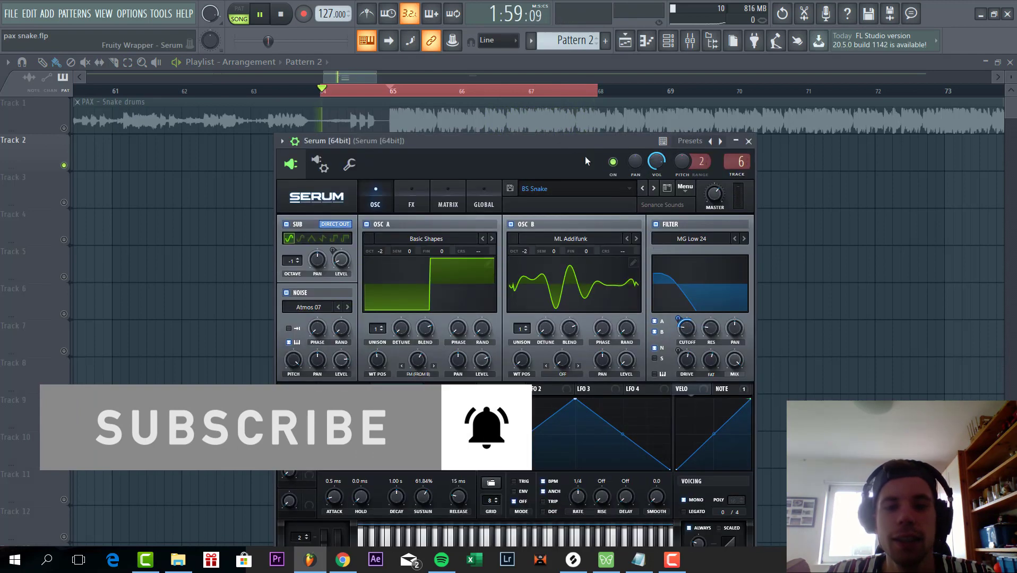
click(685, 188)
click(714, 247)
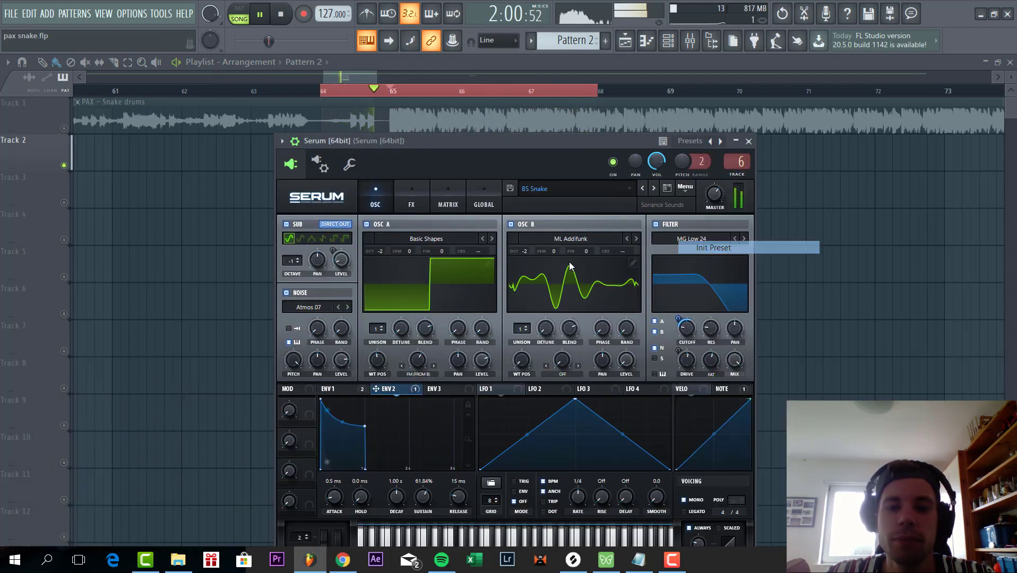
Load the Basic Shapes wavetable into Oscillator A and set its octave to -2.
click(435, 238)
mouse_move(445, 251)
click(661, 238)
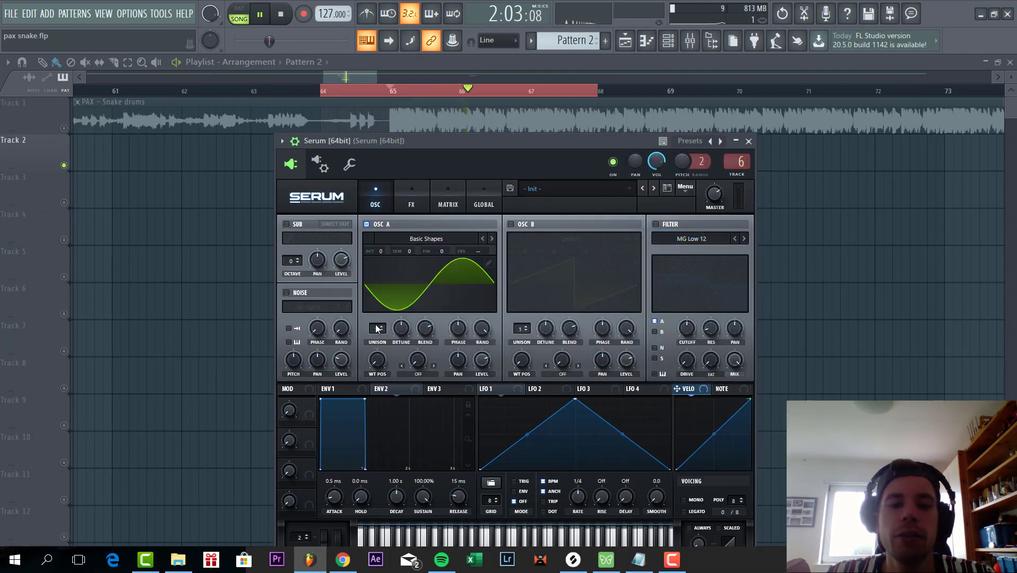
drag(381, 255, 380, 287)
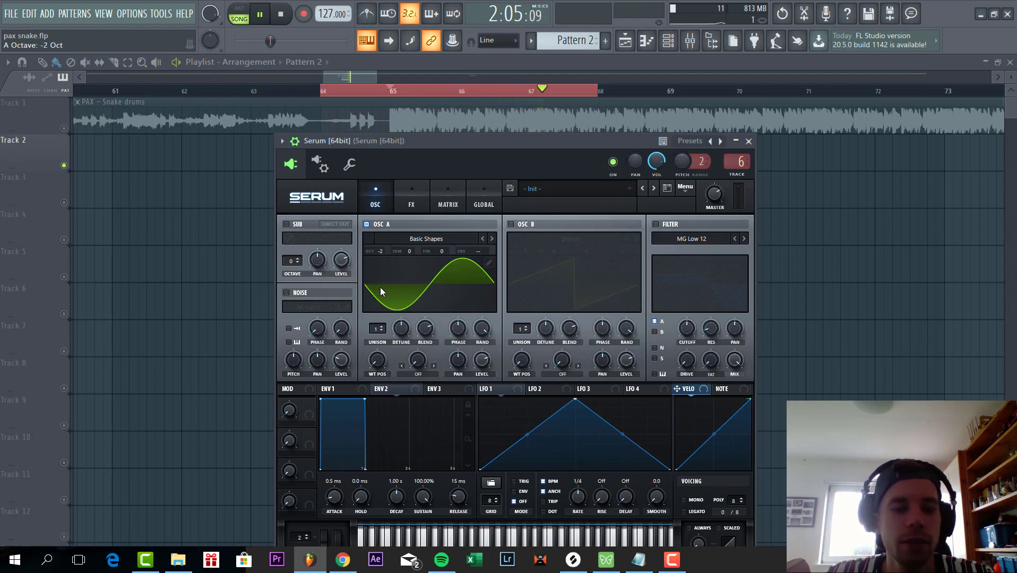
Enable Oscillator B with the ML Addifunk vowel wavetable and set its octave to -2.
click(511, 224)
click(553, 240)
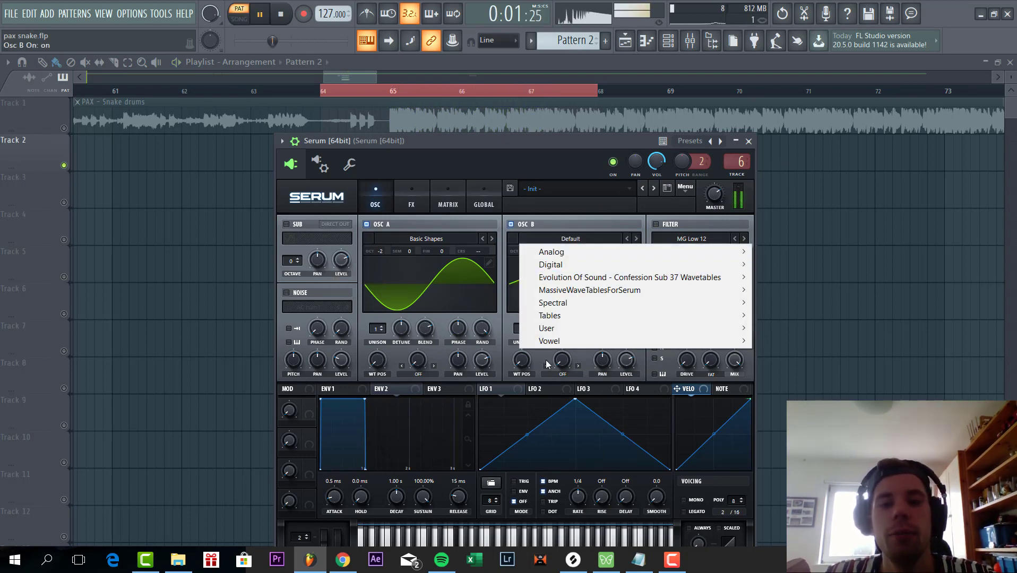
mouse_move(552, 345)
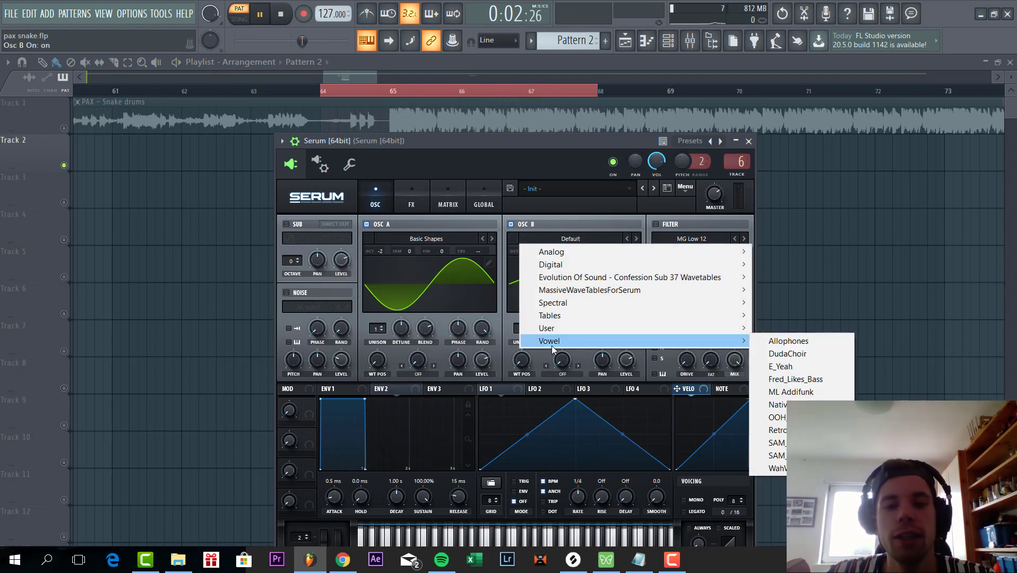
click(791, 392)
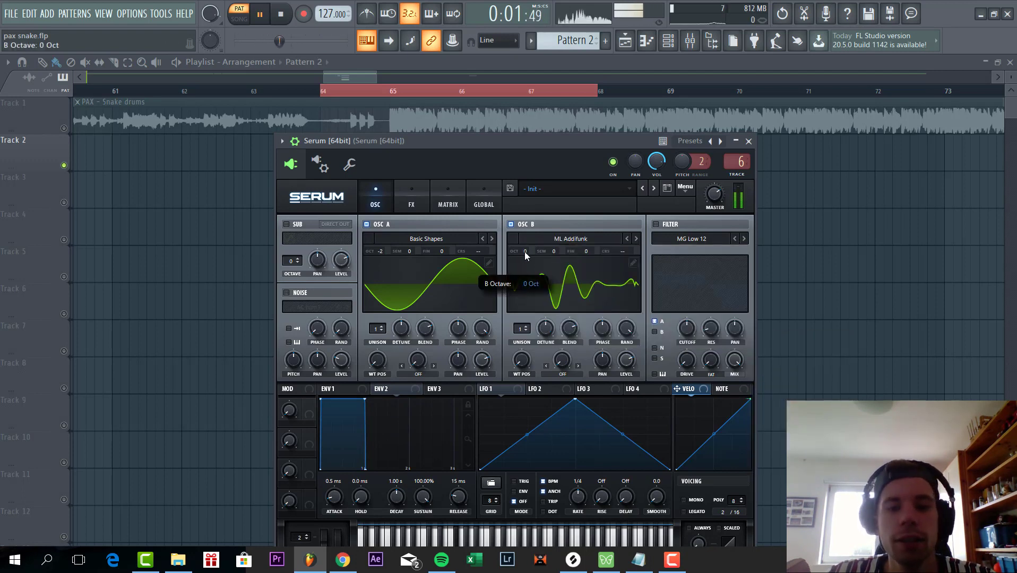
drag(524, 252, 524, 286)
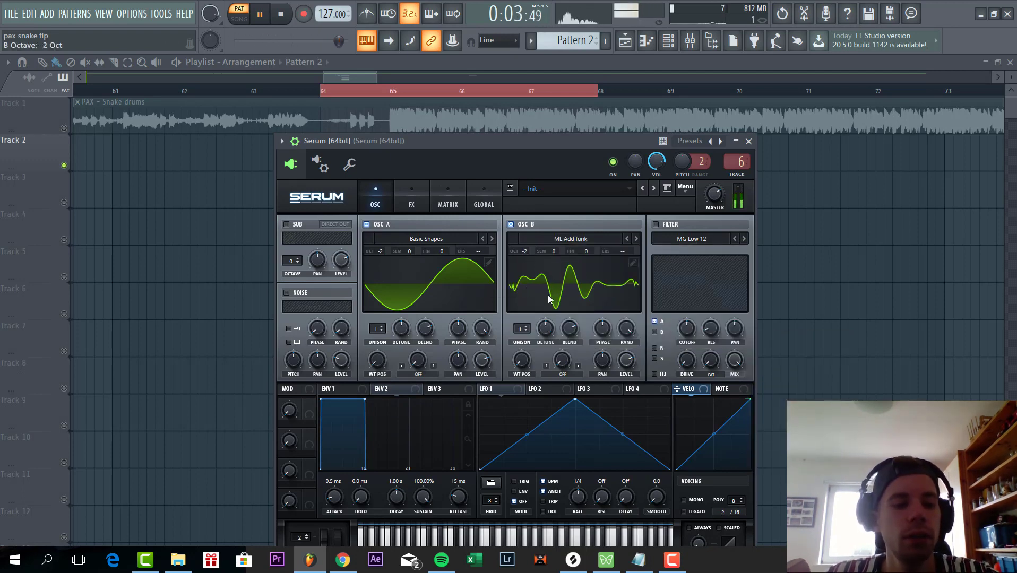
Set Oscillator A's warp to FM (from B) at 62% and its wavetable position to 4.
click(419, 366)
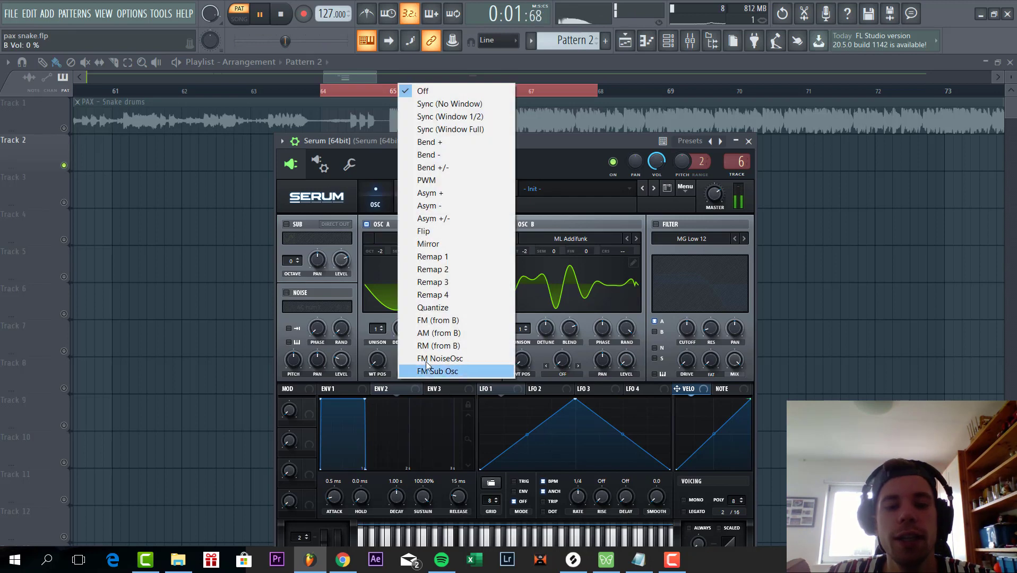
click(433, 320)
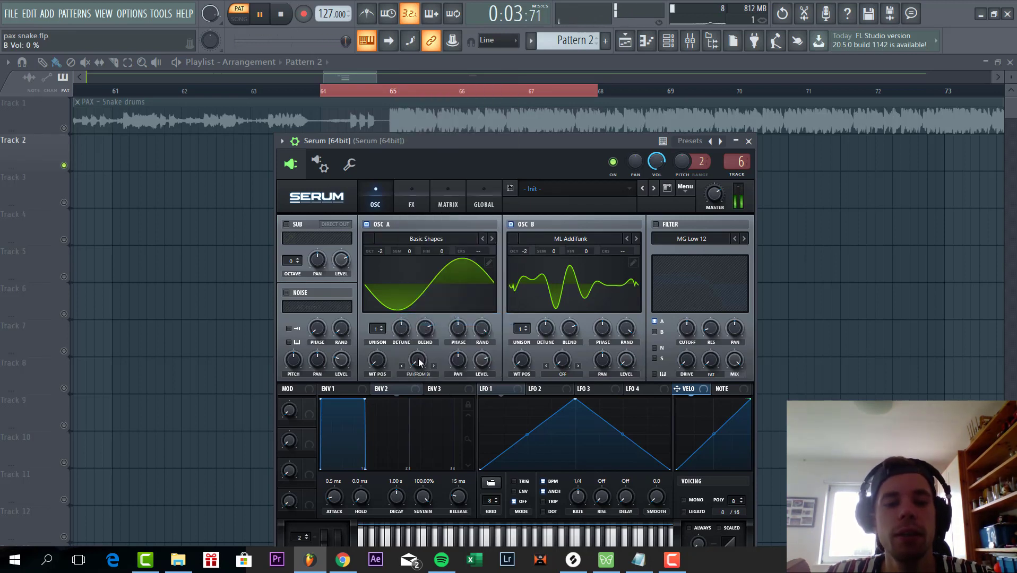
drag(420, 356, 419, 342)
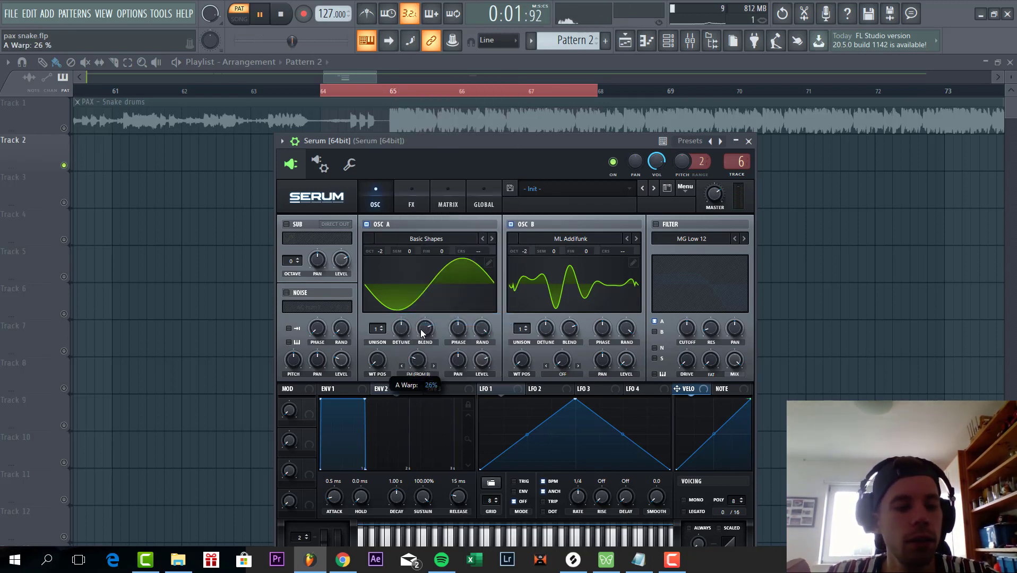
drag(442, 308, 442, 307)
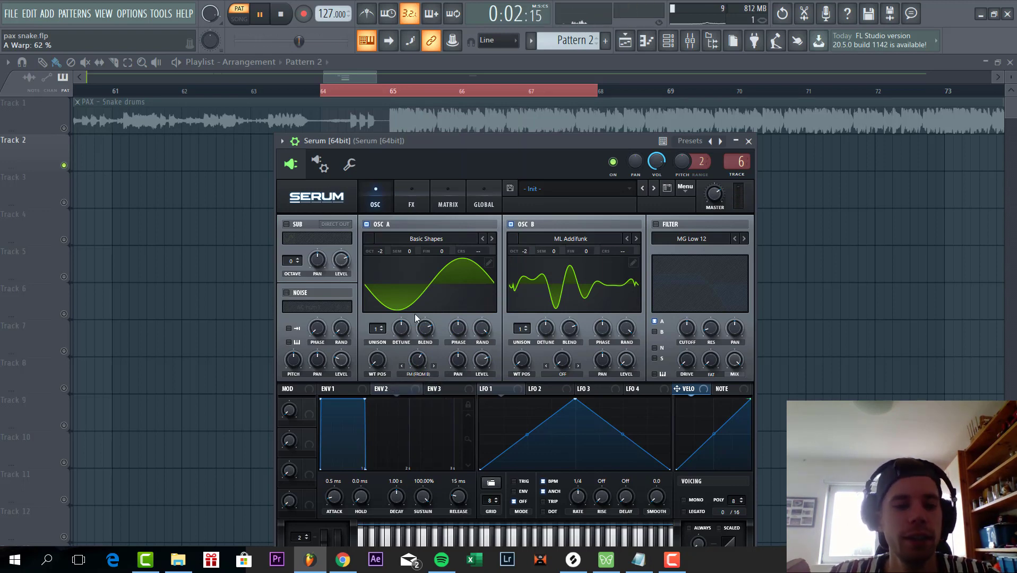
drag(380, 366, 385, 316)
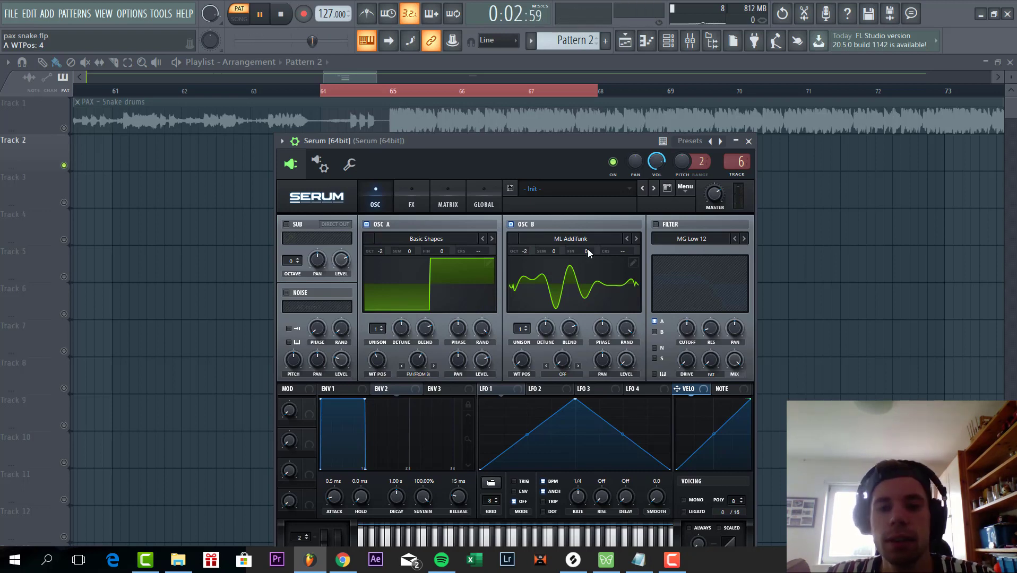
Enable an MG Low 24 filter with a lowered cutoff and route Oscillator B through it as well.
click(656, 225)
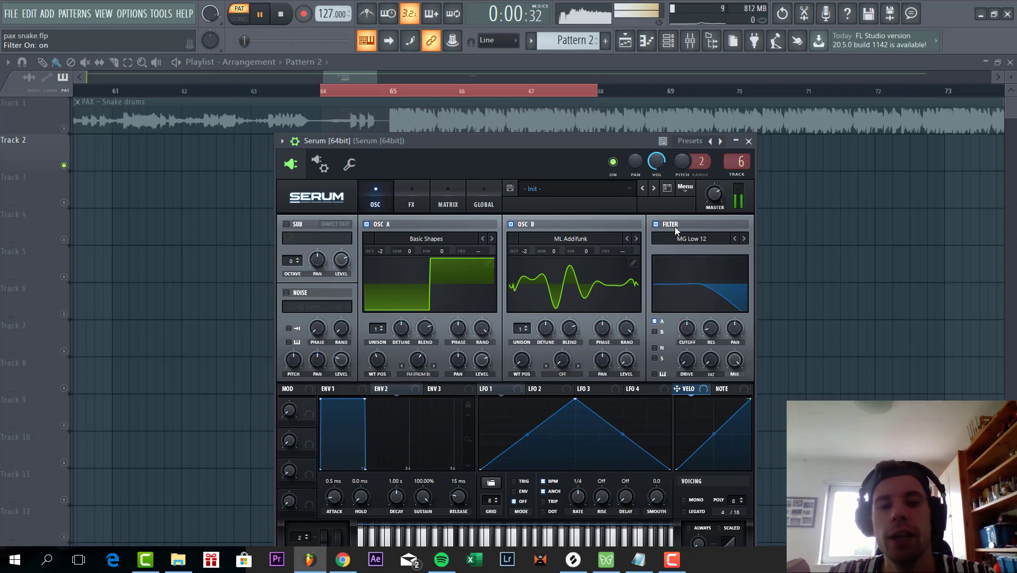
click(742, 239)
drag(722, 284, 646, 328)
click(654, 332)
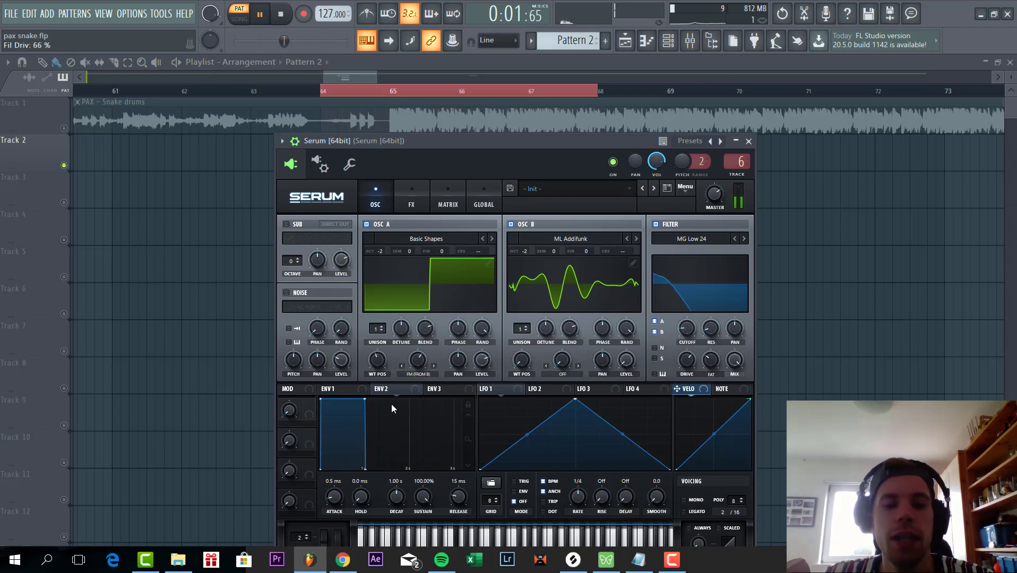
Shape Envelope 2 with 42.11% sustain and 141 ms release, and use it to modulate the filter cutoff.
click(399, 389)
drag(365, 399, 364, 440)
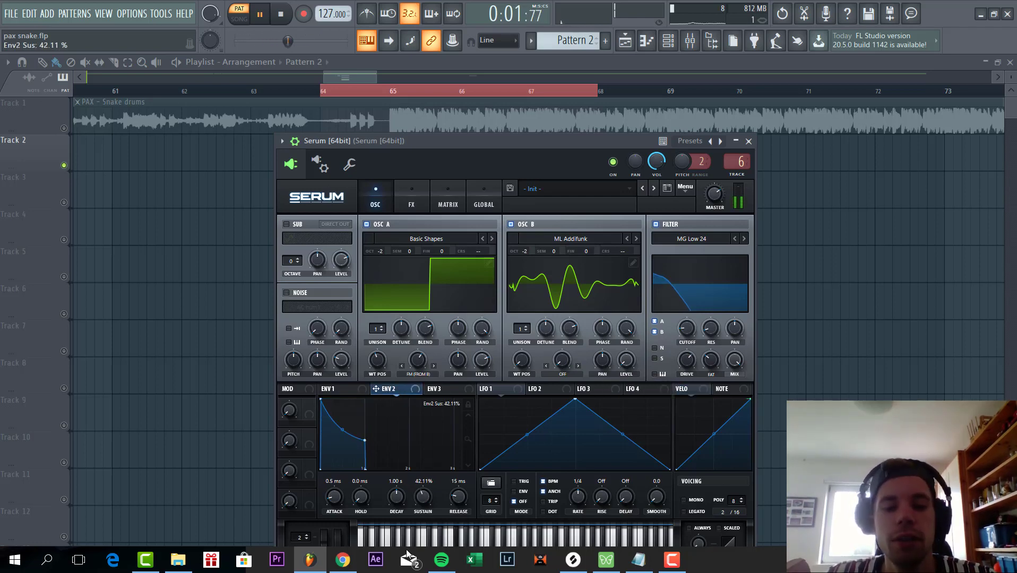
drag(444, 502, 446, 485)
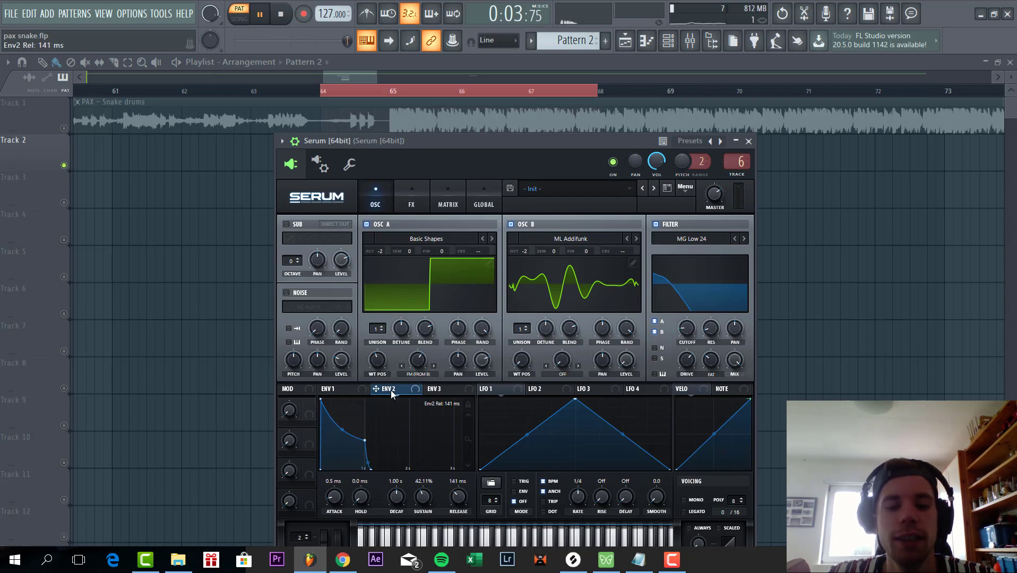
drag(689, 334, 690, 358)
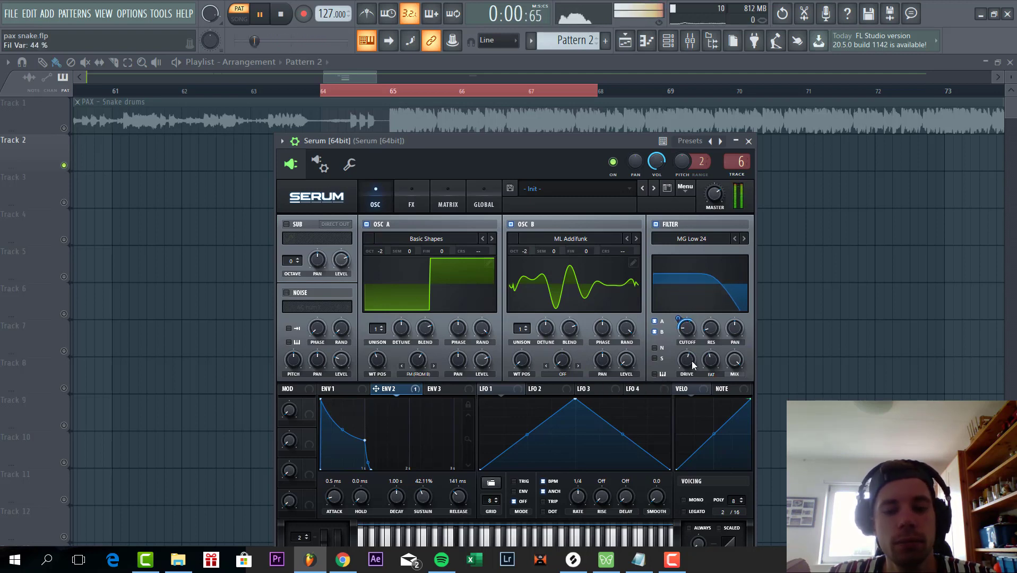
Make the voicing mono with always-on portamento and a portamento time of 16 ms.
click(695, 500)
click(697, 529)
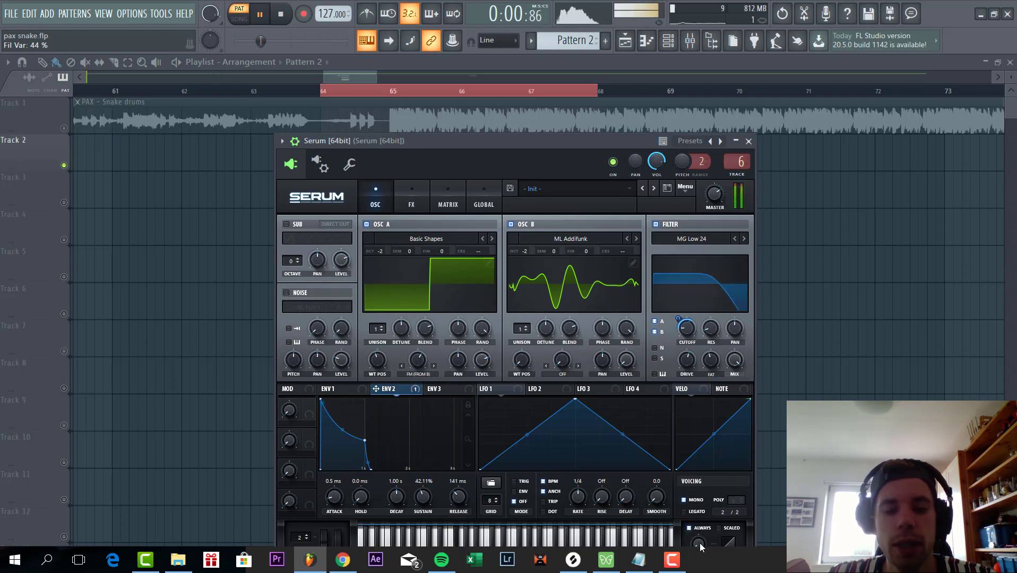
drag(701, 544, 703, 511)
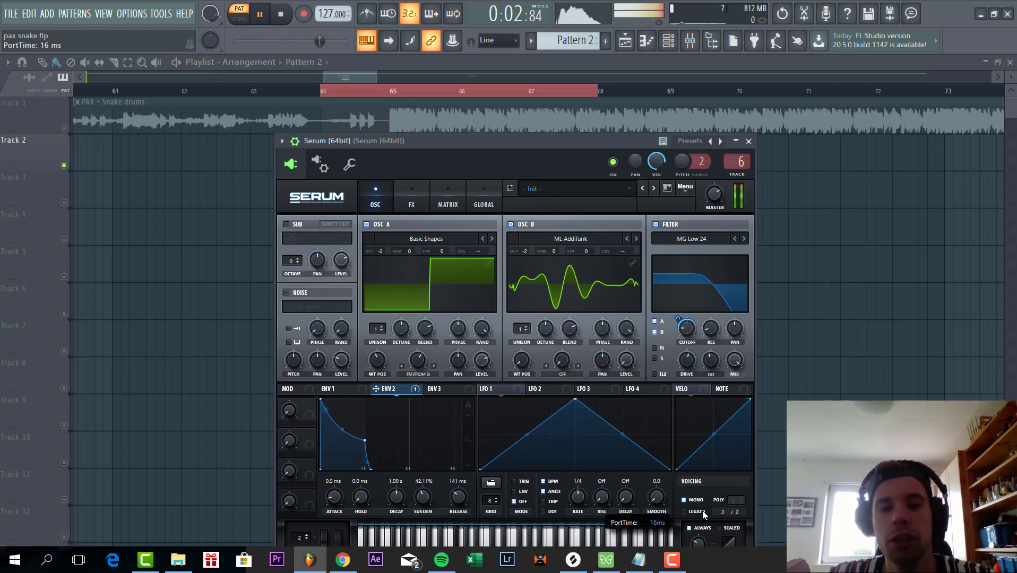
Enable the Hyper/Dimension effect and add a Downsample distortion with its mix at 17%.
click(402, 196)
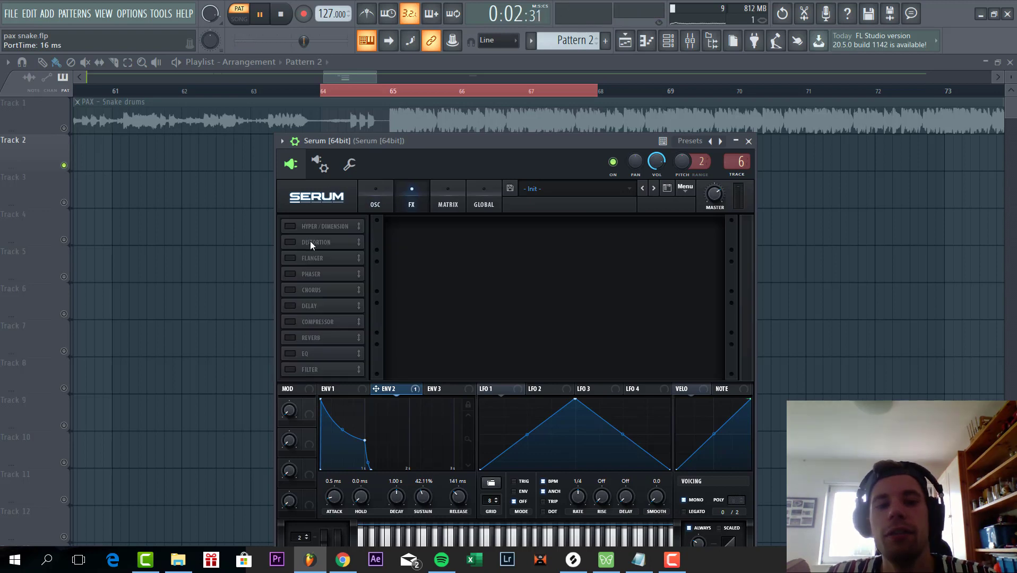
click(291, 227)
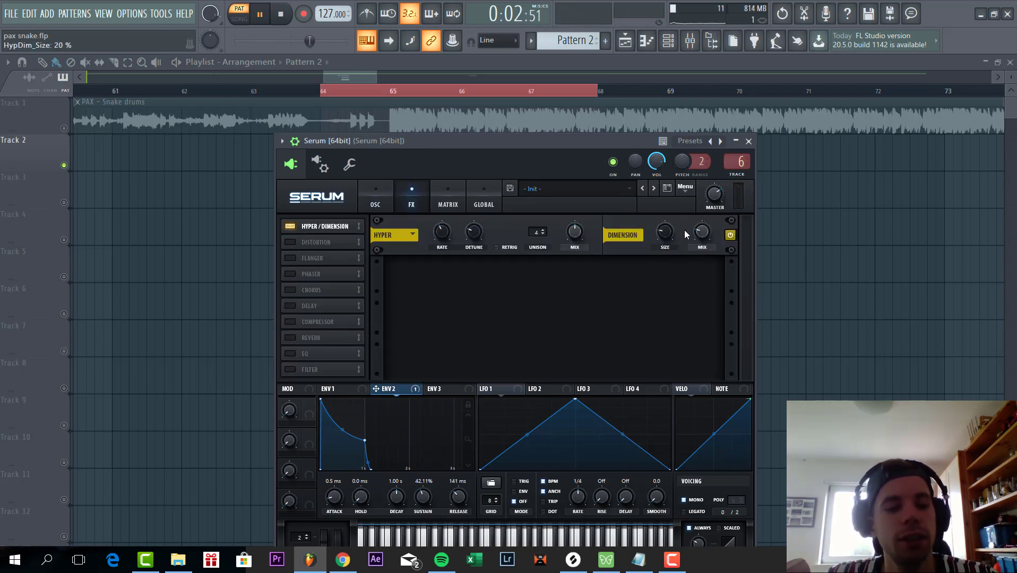
click(295, 246)
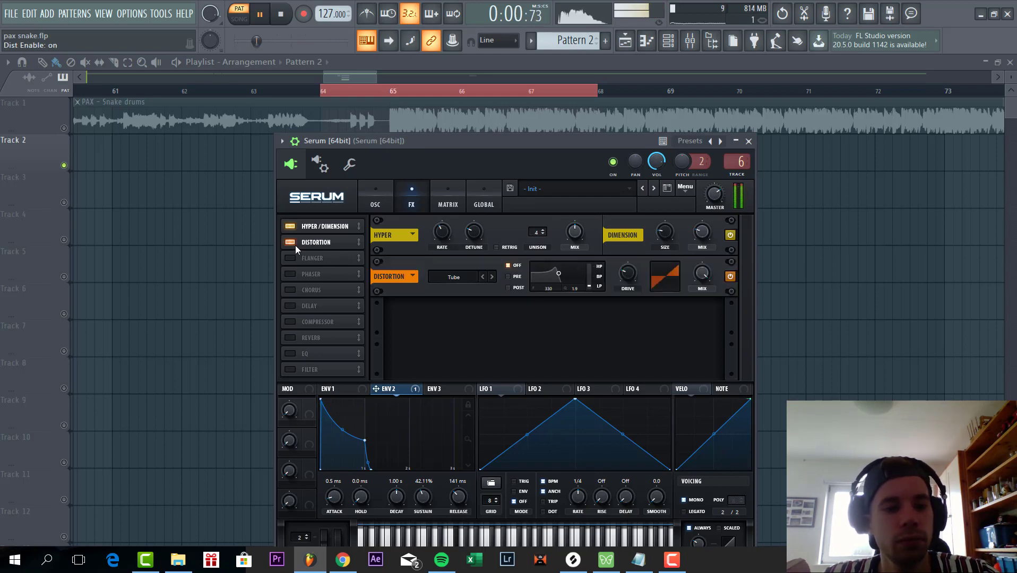
click(494, 277)
click(493, 277)
click(494, 277)
click(494, 278)
click(494, 277)
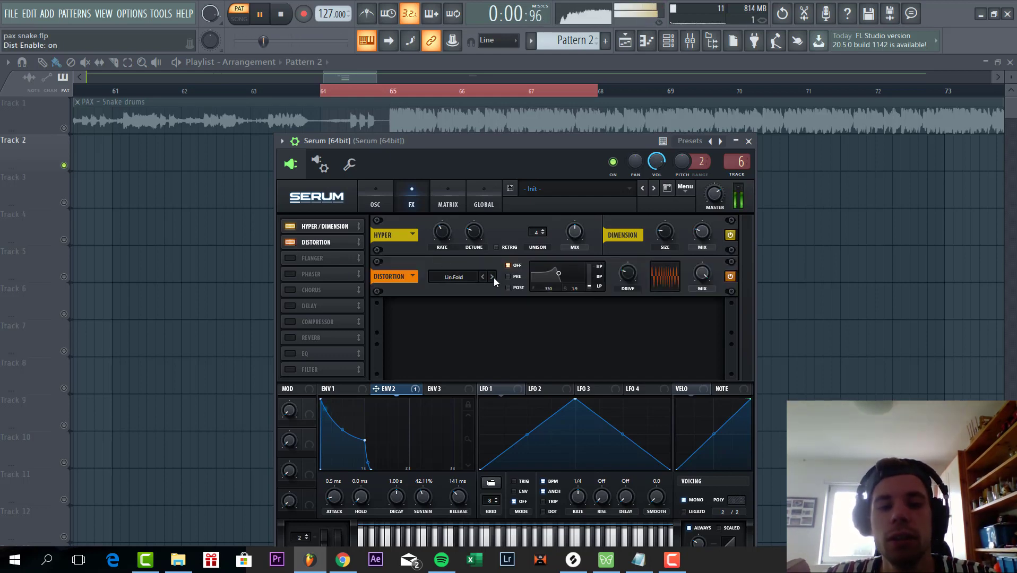
click(493, 277)
click(494, 277)
click(494, 277)
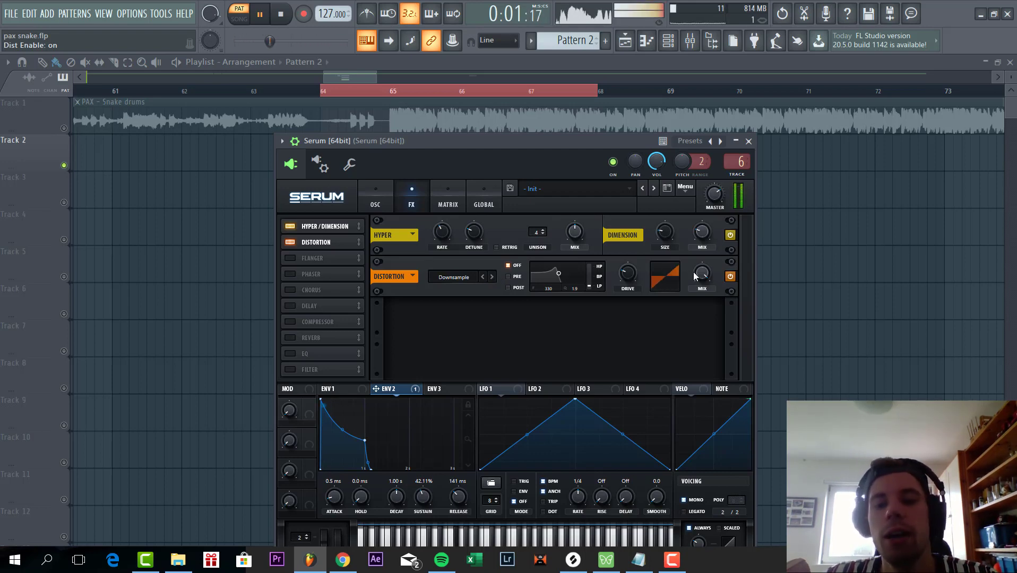
drag(698, 275, 674, 354)
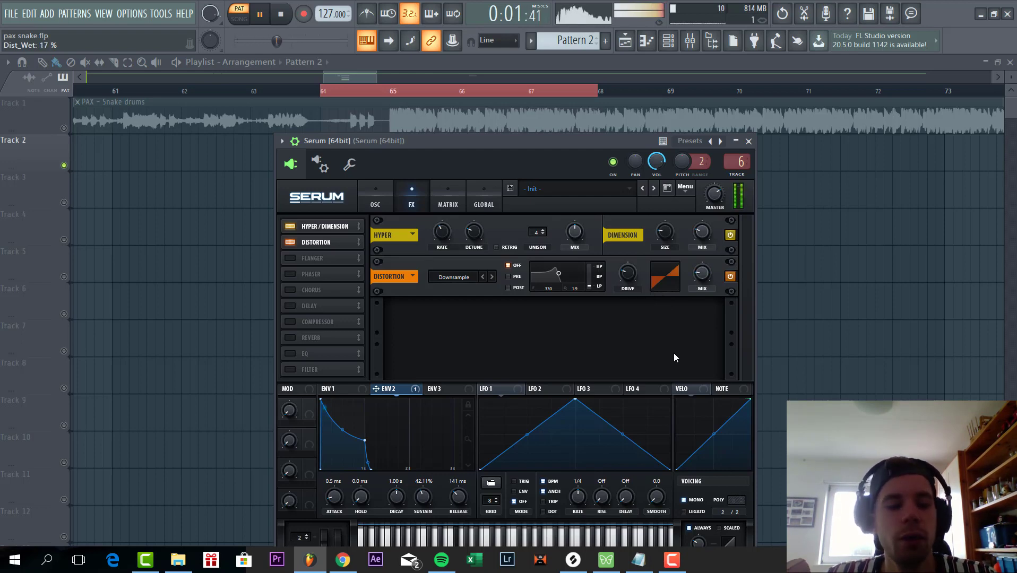
Enable the chorus with a raised LPF and 28% mix, and place it directly after the distortion.
click(289, 290)
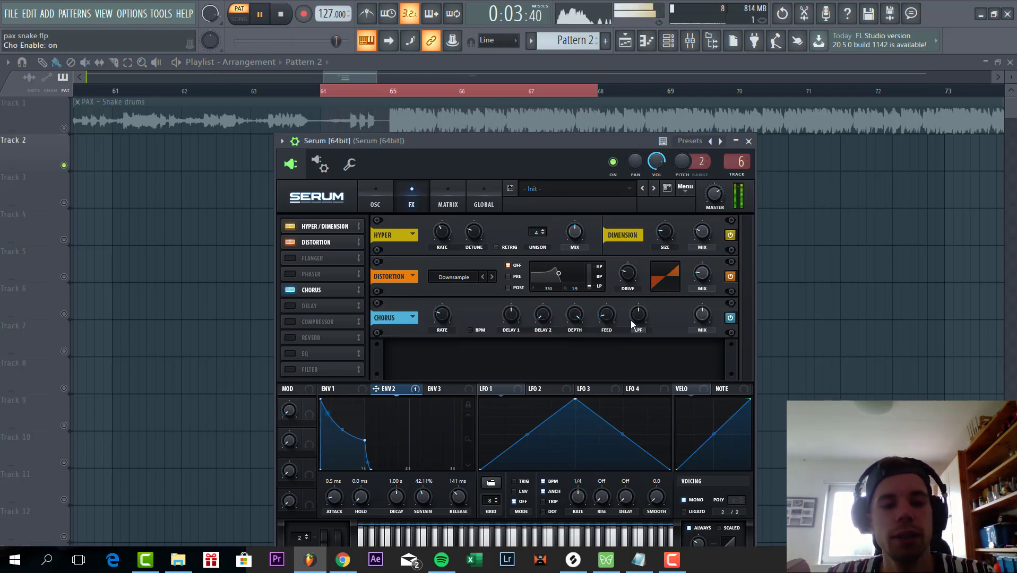
drag(639, 315, 643, 265)
drag(703, 314, 691, 329)
drag(342, 289, 344, 255)
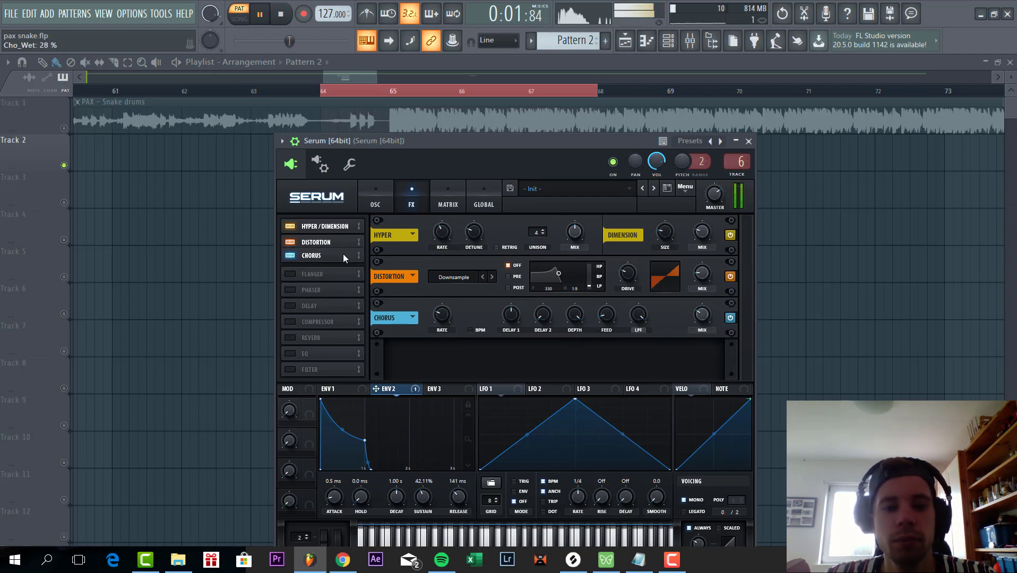
Enable the compressor and place it directly after the chorus in the effects chain.
click(291, 322)
drag(307, 320, 309, 271)
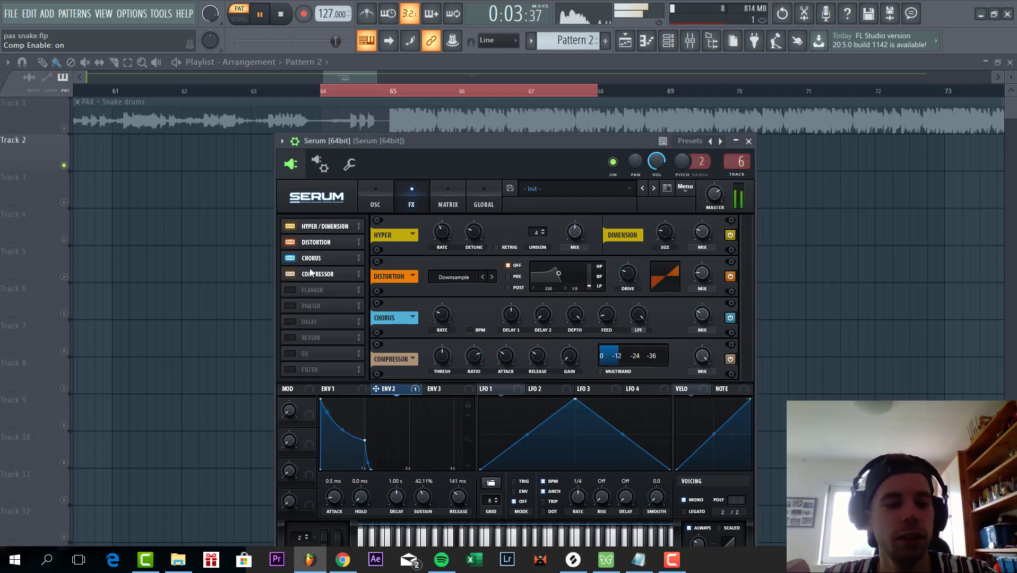
Set the filter drive to 56% and the compressor threshold to -17.6 dB.
click(375, 195)
drag(683, 322, 676, 322)
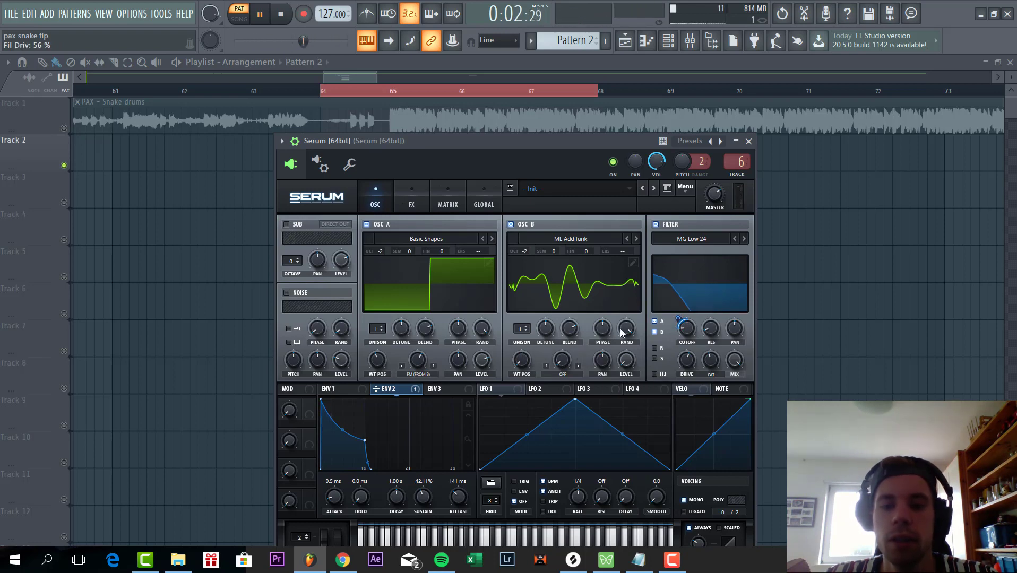
click(411, 205)
drag(439, 363, 441, 360)
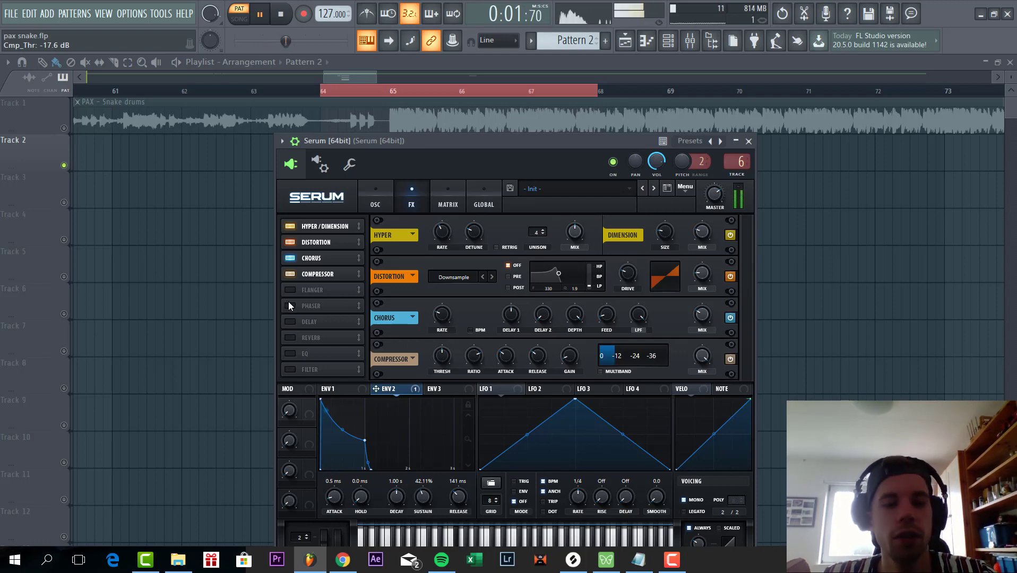
Enable the reverb ahead of the delay with a 28% low cut, and enable a ping-pong delay filtered at 18000 Hz with 30% mix.
click(290, 338)
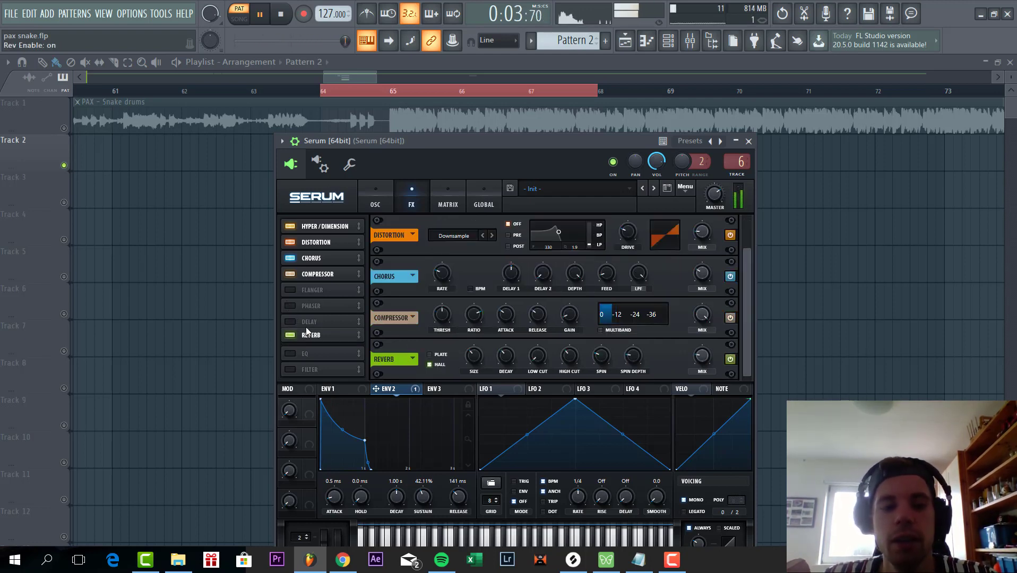
drag(537, 358, 538, 328)
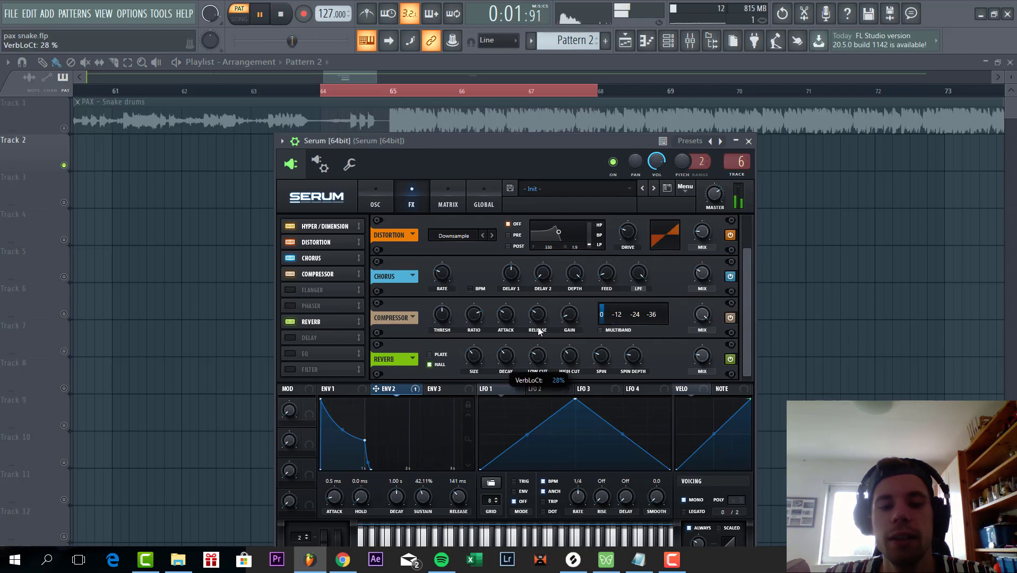
click(293, 338)
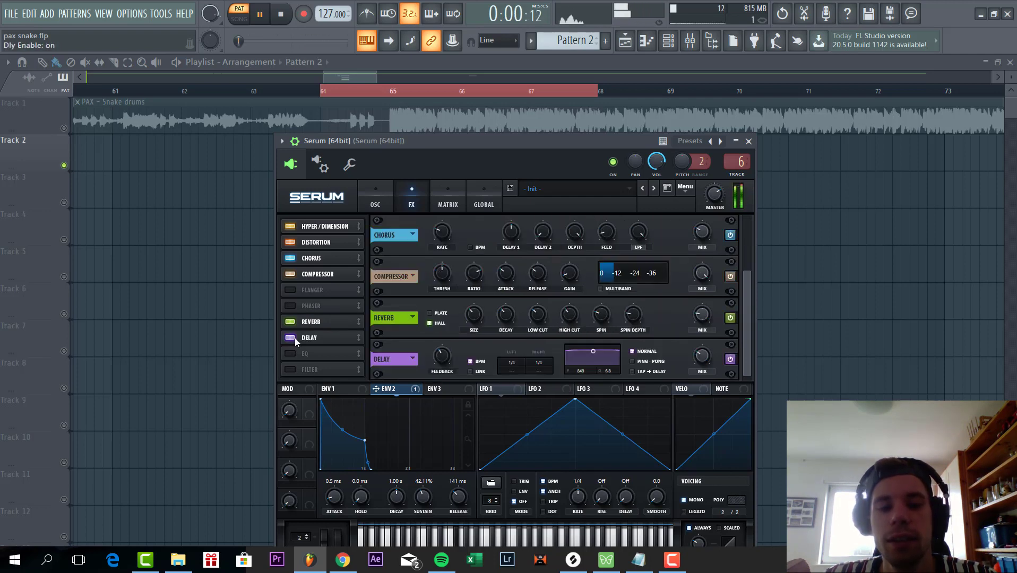
drag(593, 359, 612, 362)
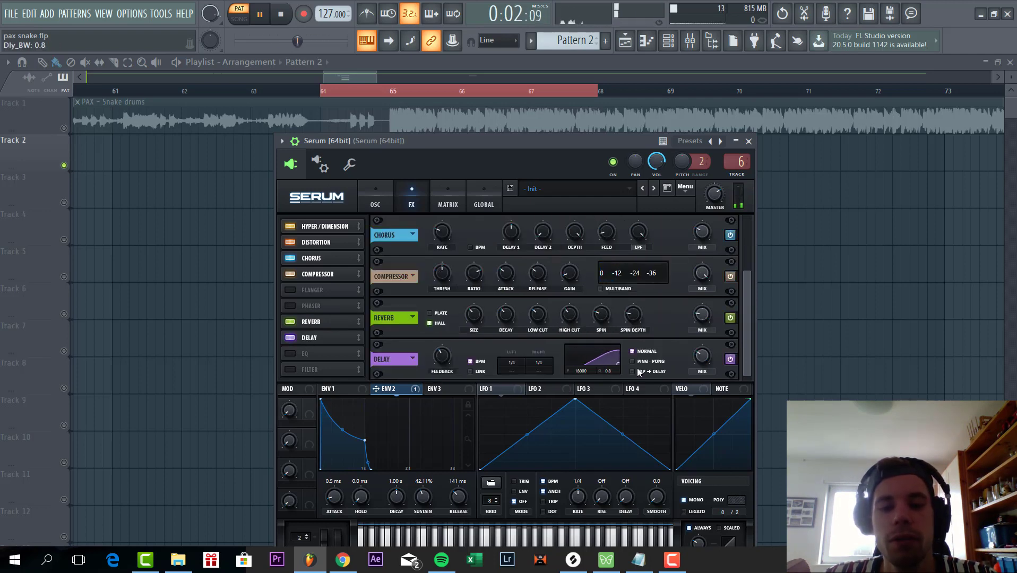
click(633, 362)
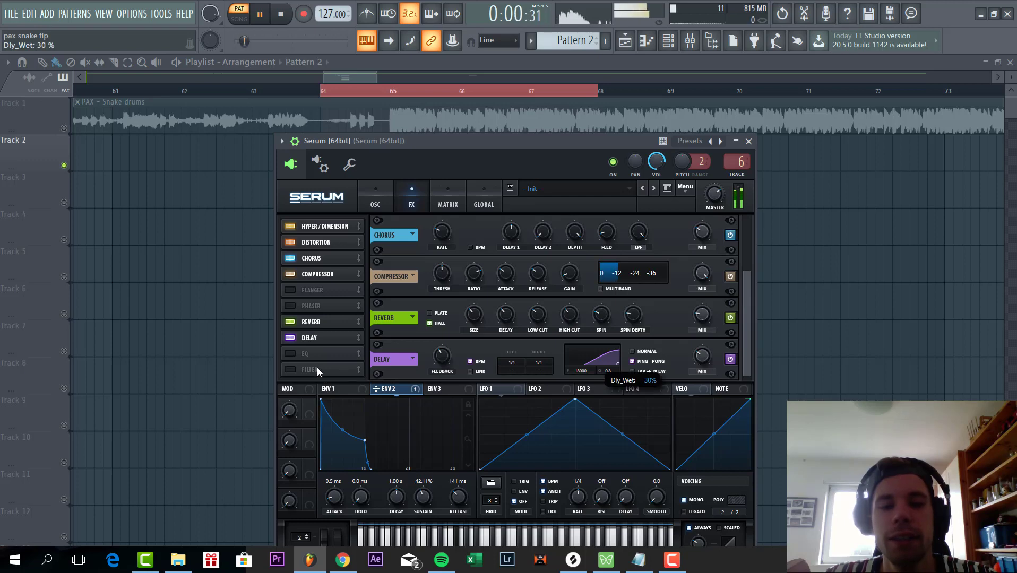
Enable the EQ and make its low band a low-cut filter at 65 Hz.
click(289, 354)
click(522, 370)
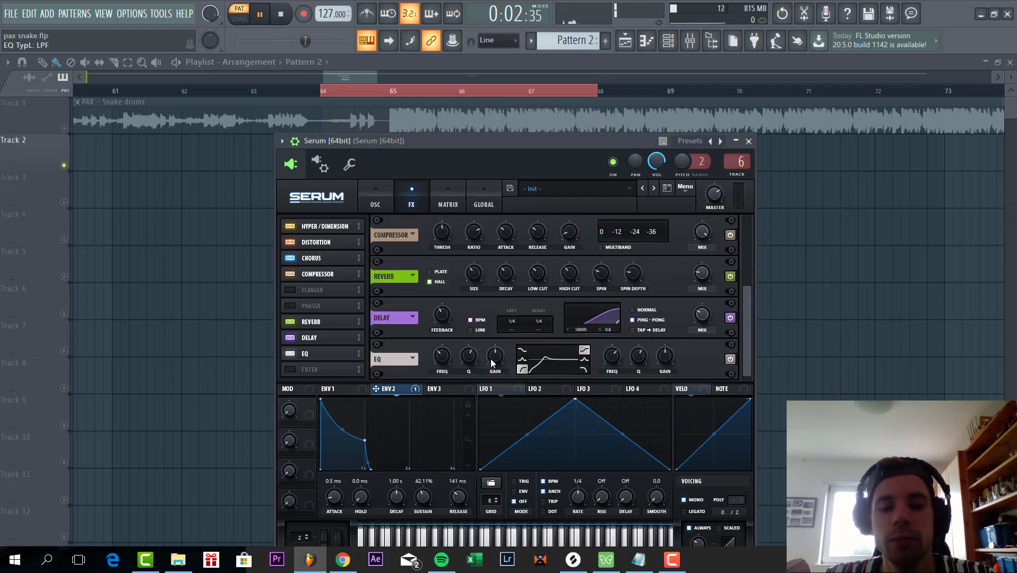
mouse_move(442, 360)
mouse_down()
mouse_move(432, 386)
mouse_move(432, 374)
mouse_up()
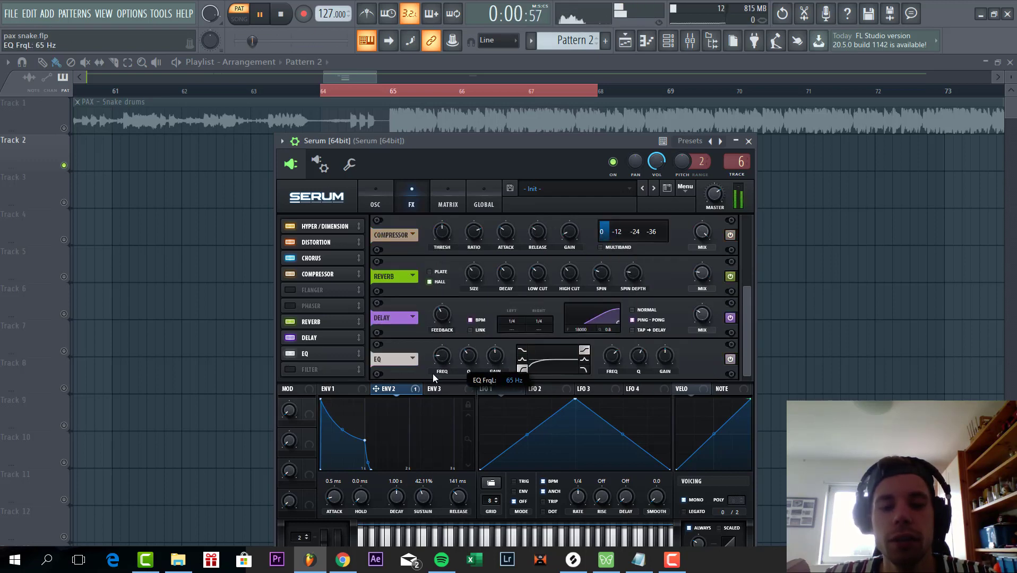
Set the EQ's high band to a peak shape at about 2517 Hz and modulate its gain with Env 2.
drag(665, 355, 662, 333)
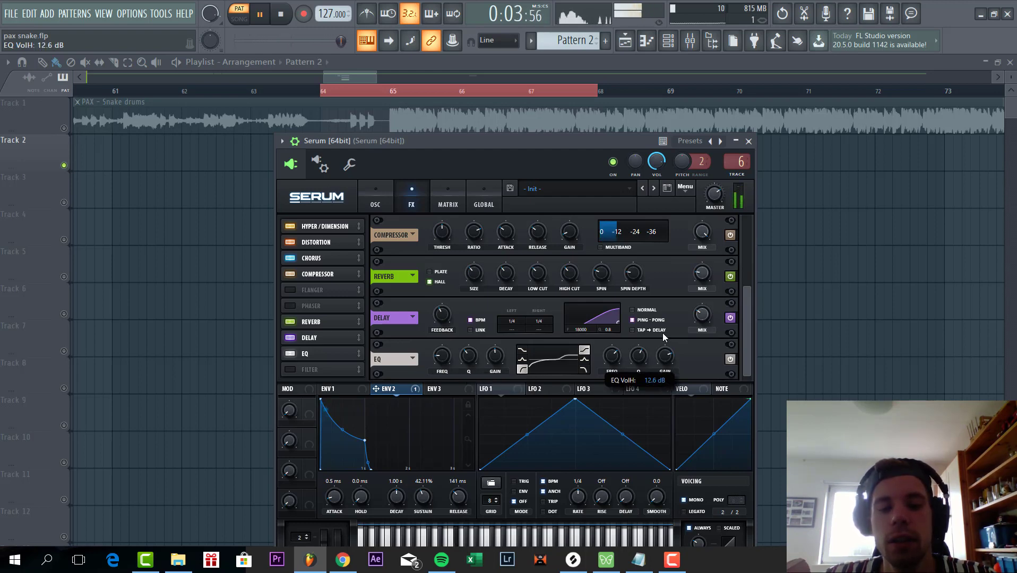
click(584, 360)
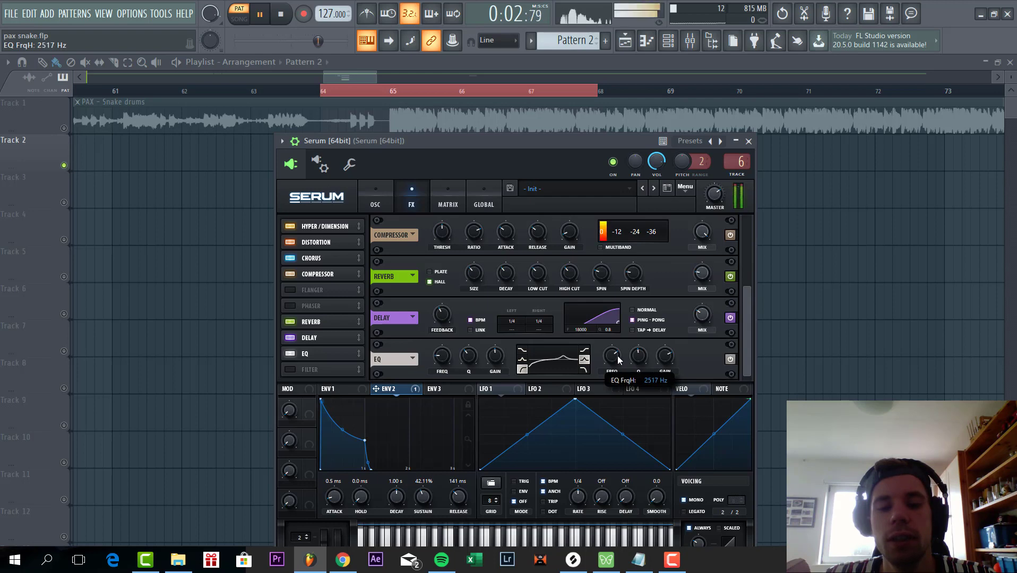
mouse_move(666, 356)
mouse_down()
mouse_move(667, 368)
mouse_move(660, 345)
mouse_up()
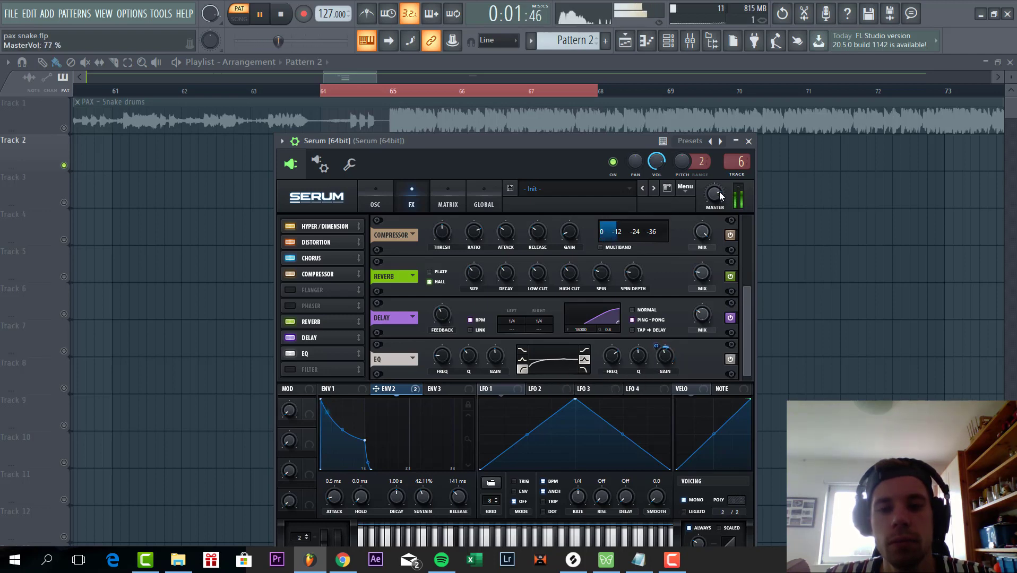
Fine-tune the low-pass filter's cutoff to about 36 Hz and lower the master volume to 74%.
click(378, 198)
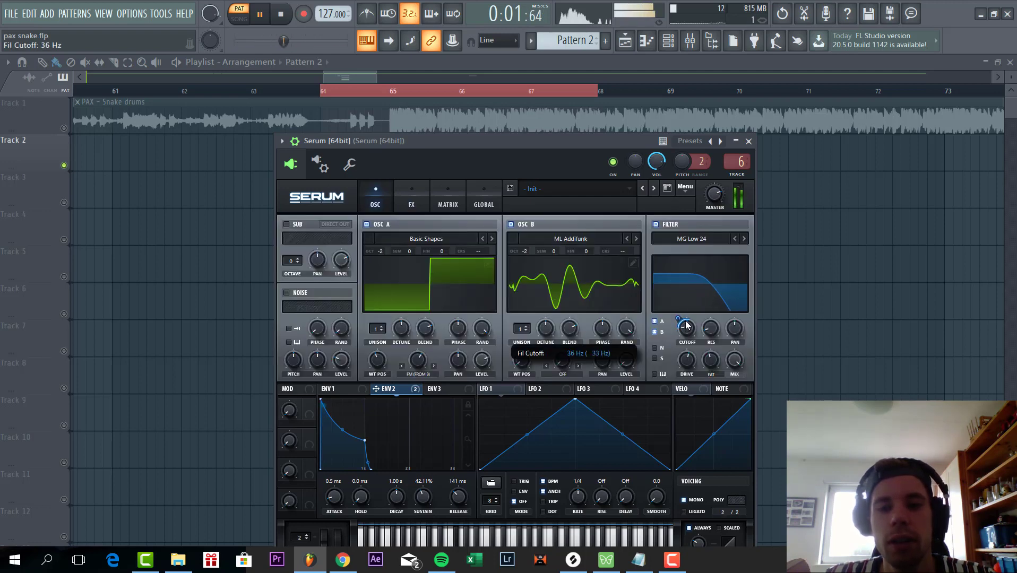
drag(687, 324, 687, 323)
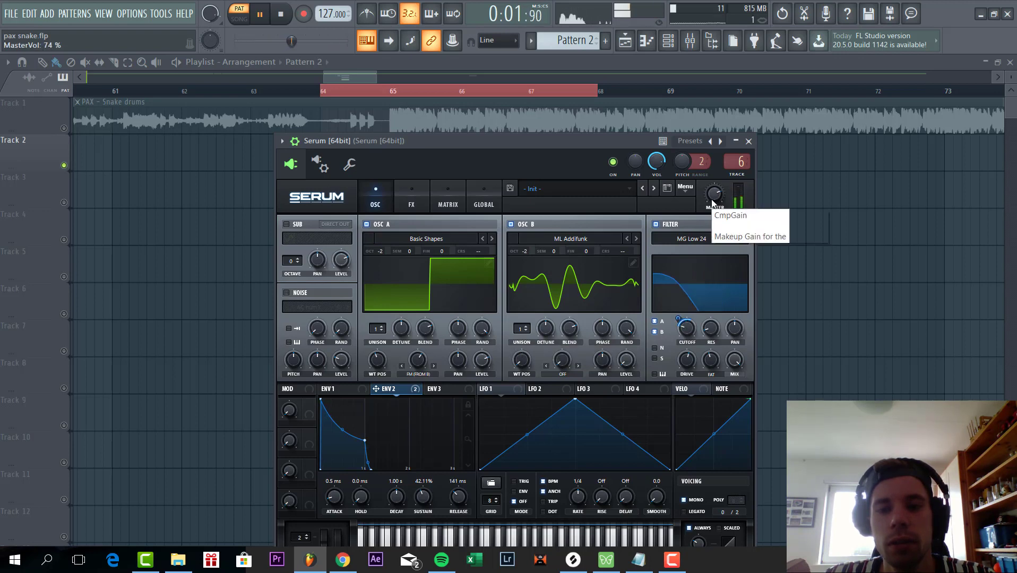
Lower the master volume to 72% and set the reverb mix to 15%.
click(414, 199)
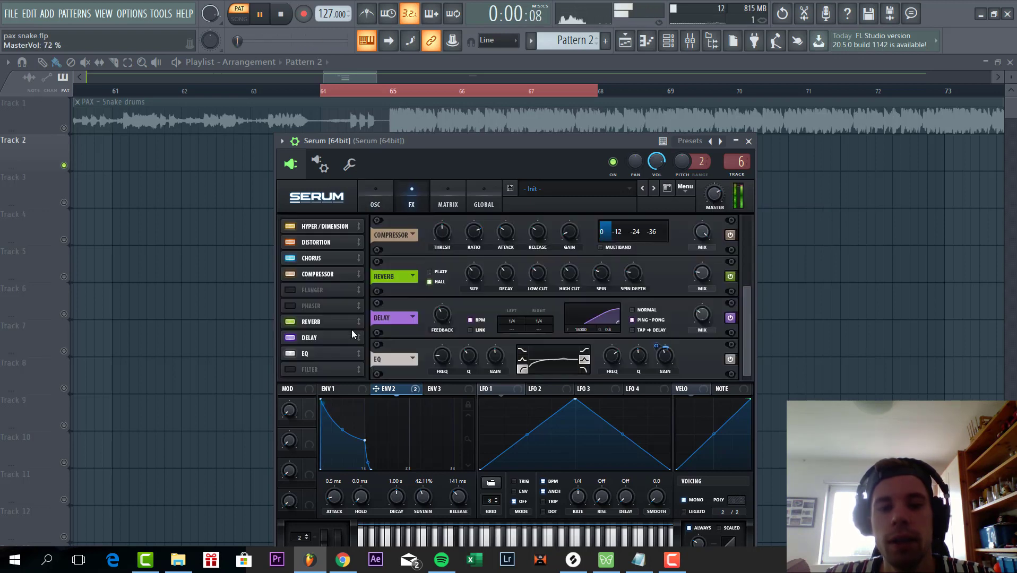
mouse_move(705, 275)
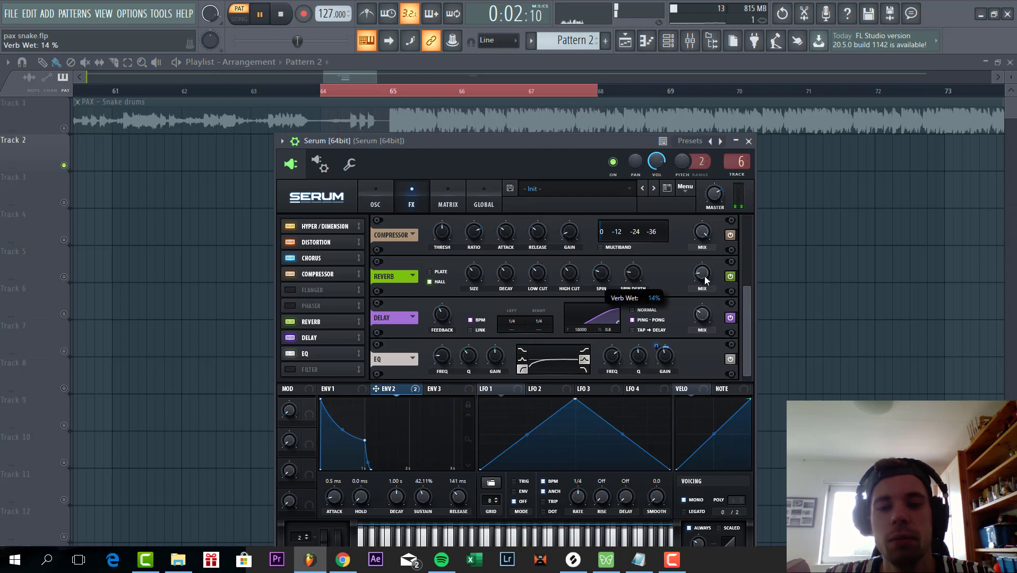
drag(697, 272, 696, 270)
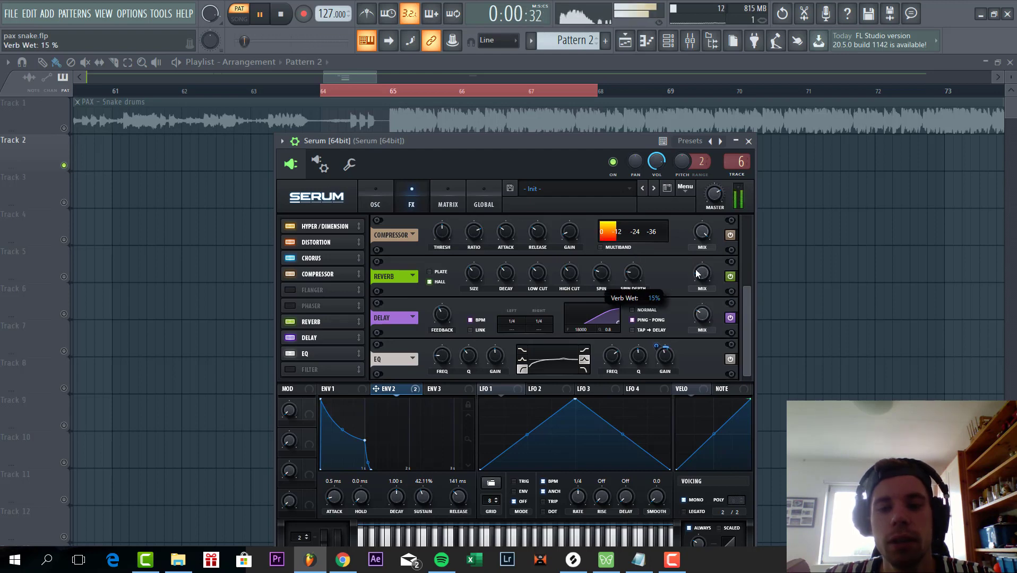
Switch to Pattern 3 and open the Serum #2 instrument from the channel rack.
click(502, 234)
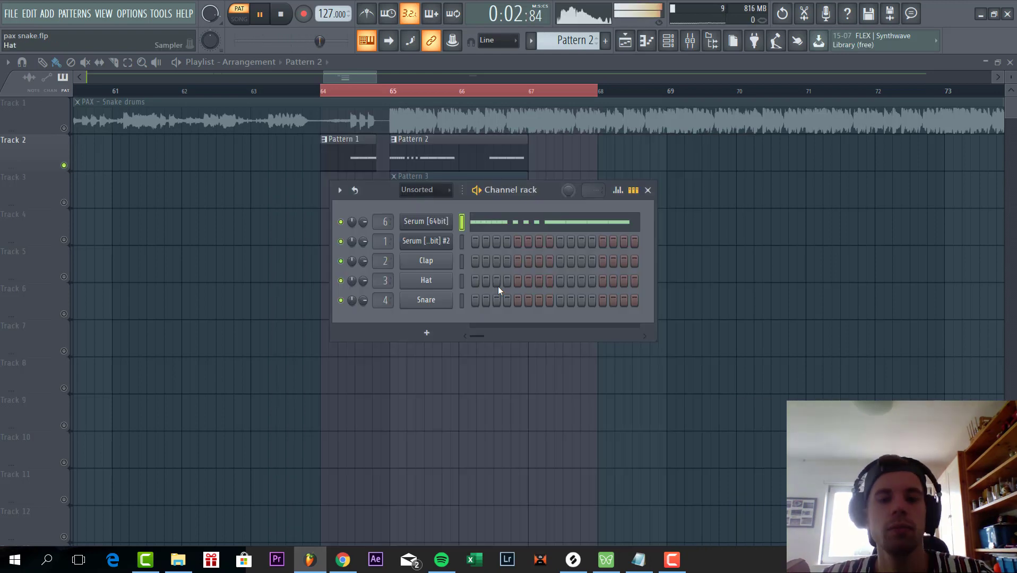
click(289, 214)
double_click(482, 202)
key(Escape)
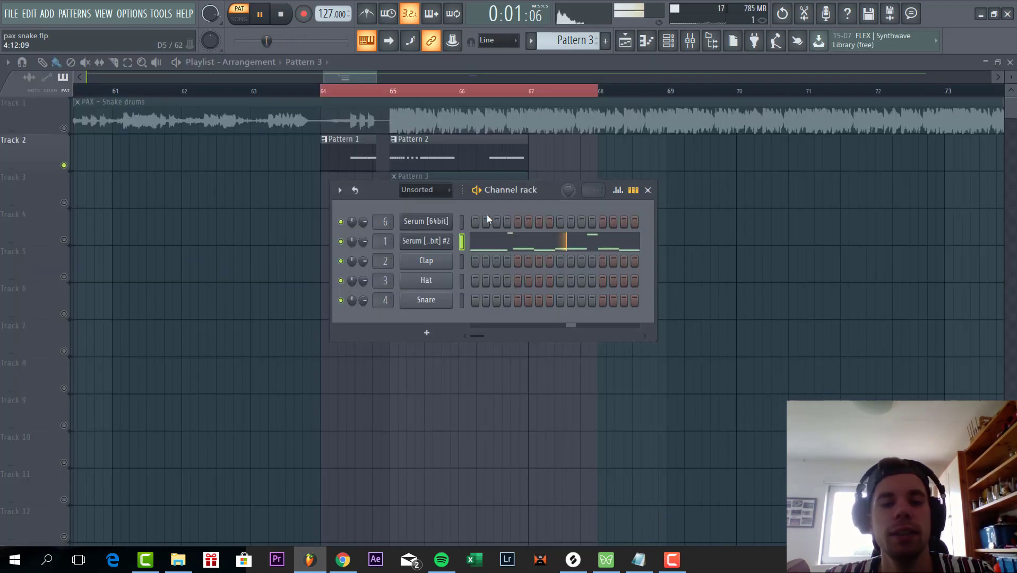
click(426, 240)
drag(454, 301, 435, 129)
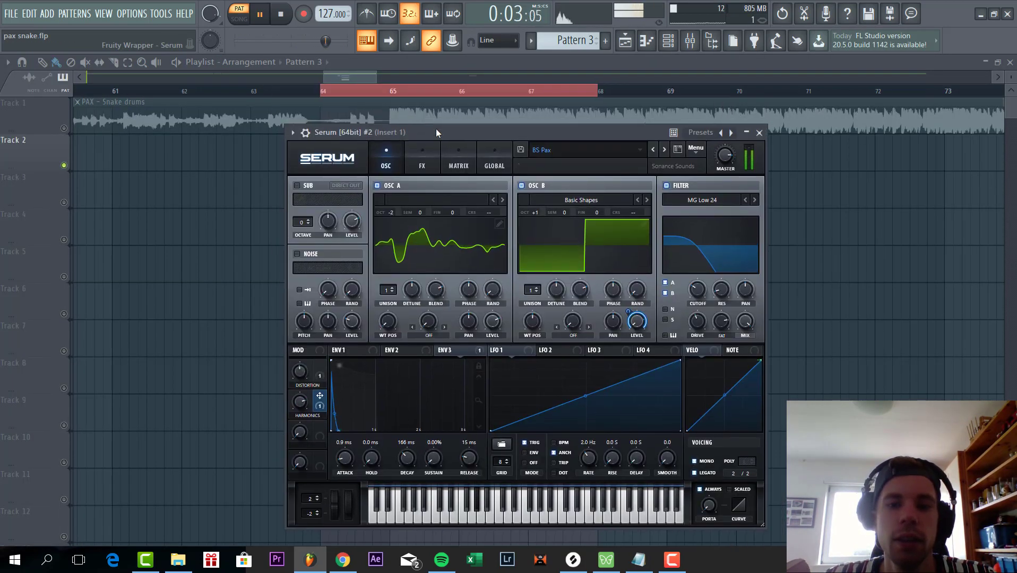
Initialize the preset and load the user wavetable Analog Sub into oscillator A, lowered to -2 octaves.
click(695, 149)
click(711, 209)
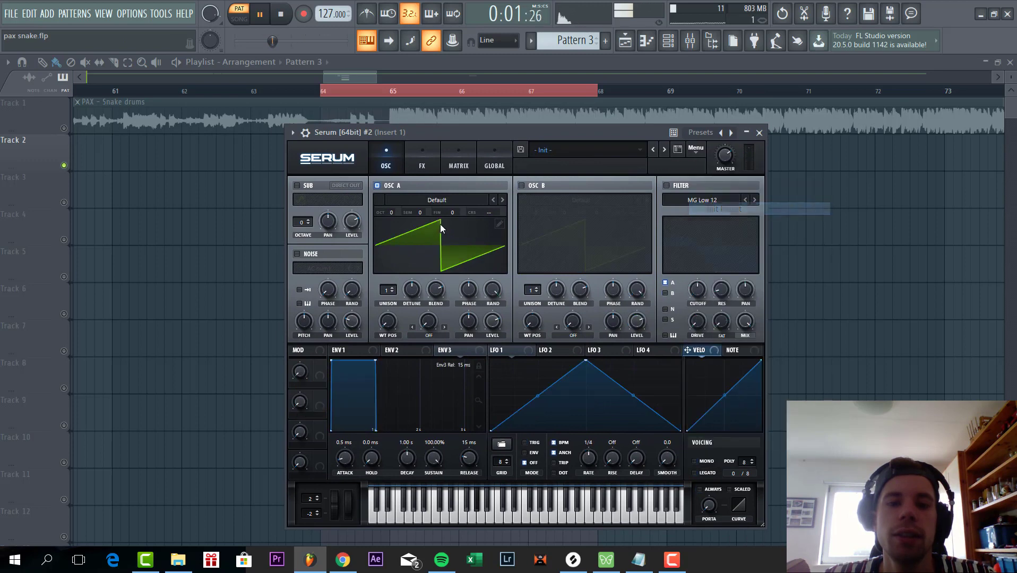
click(437, 199)
mouse_move(419, 289)
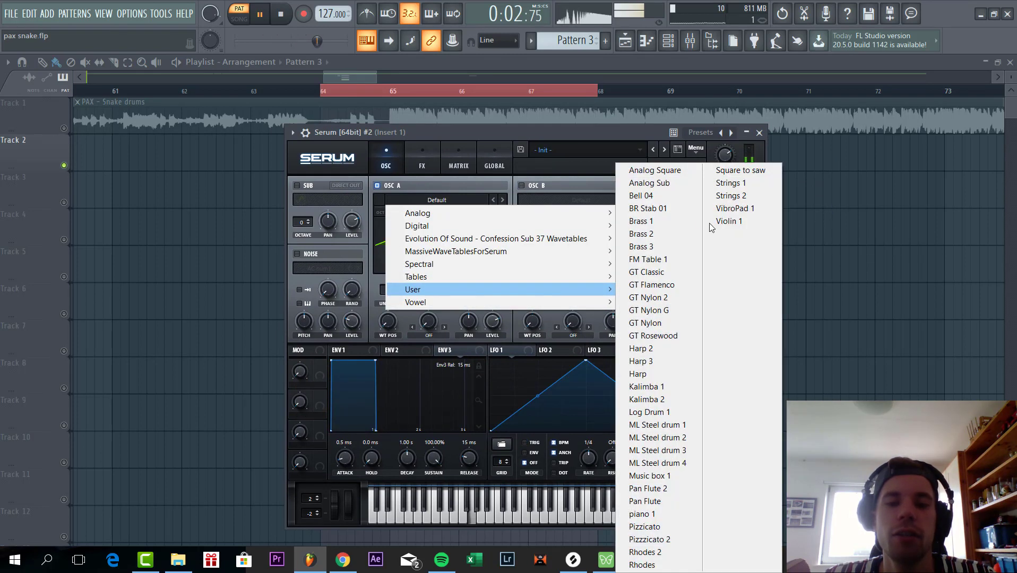
click(650, 183)
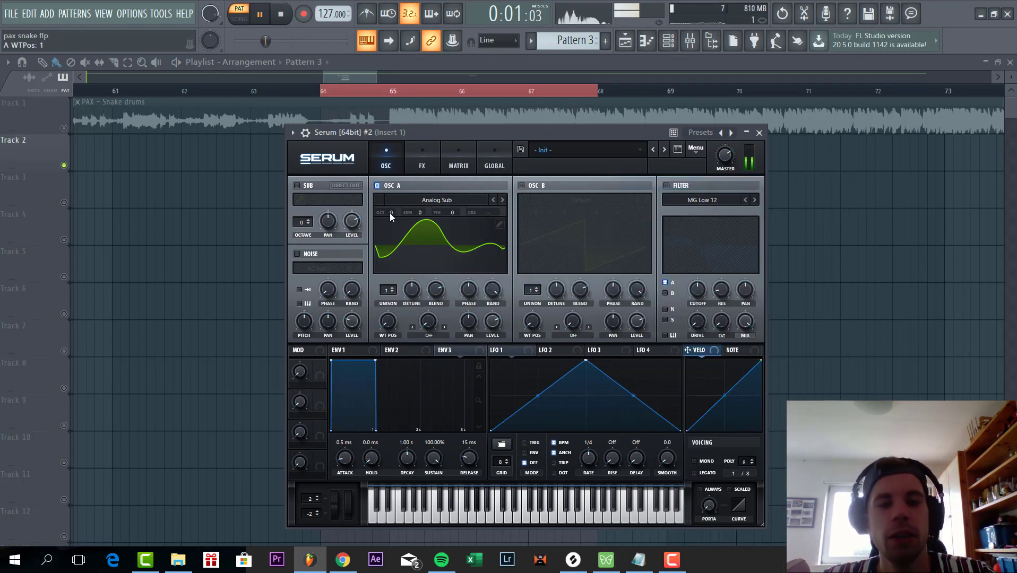
drag(390, 213, 393, 252)
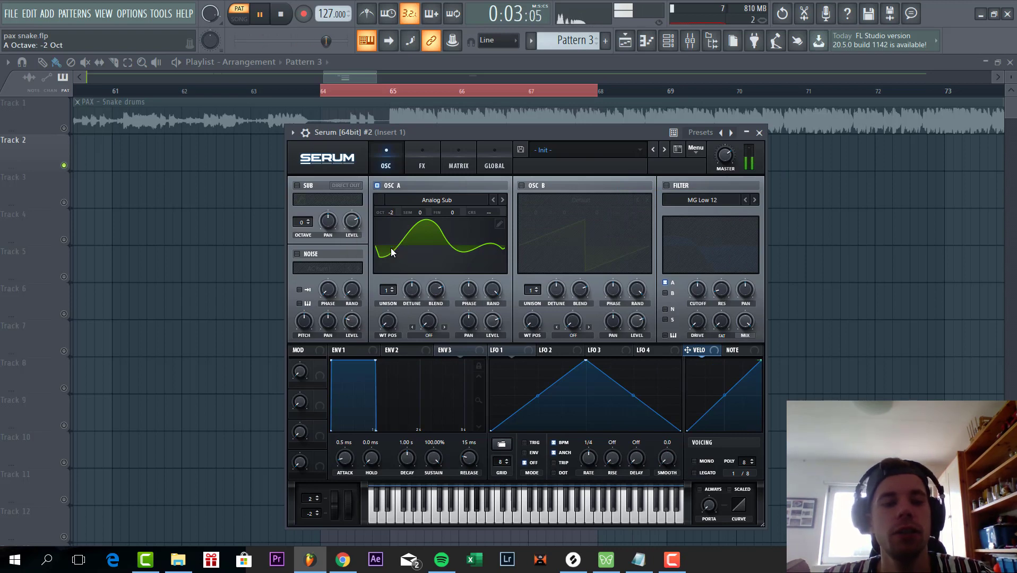
Enable oscillator B at +1 octave with the Basic Shapes wavetable set to the square wave at position 4.
click(521, 186)
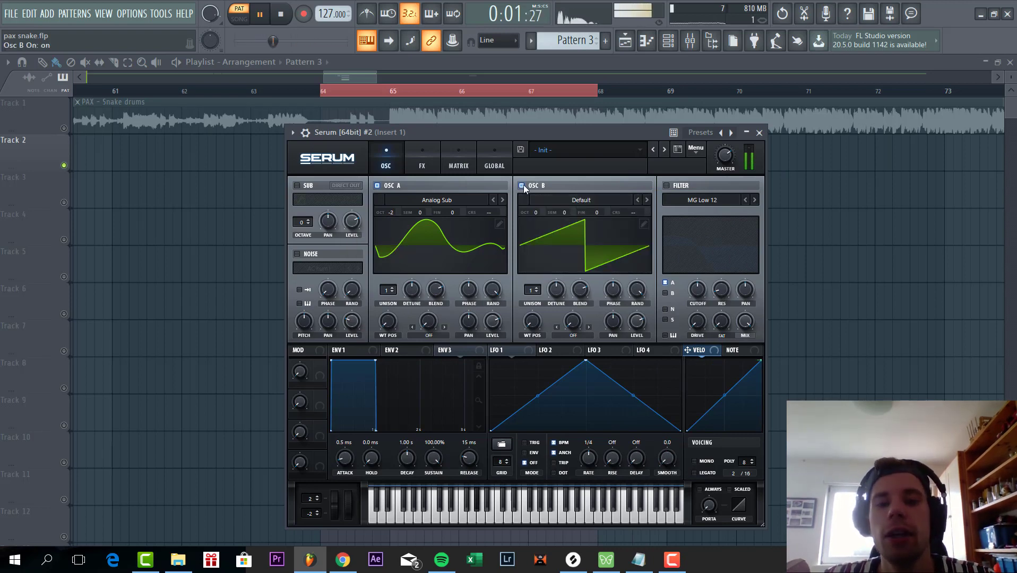
drag(537, 219, 540, 204)
click(541, 200)
mouse_move(588, 215)
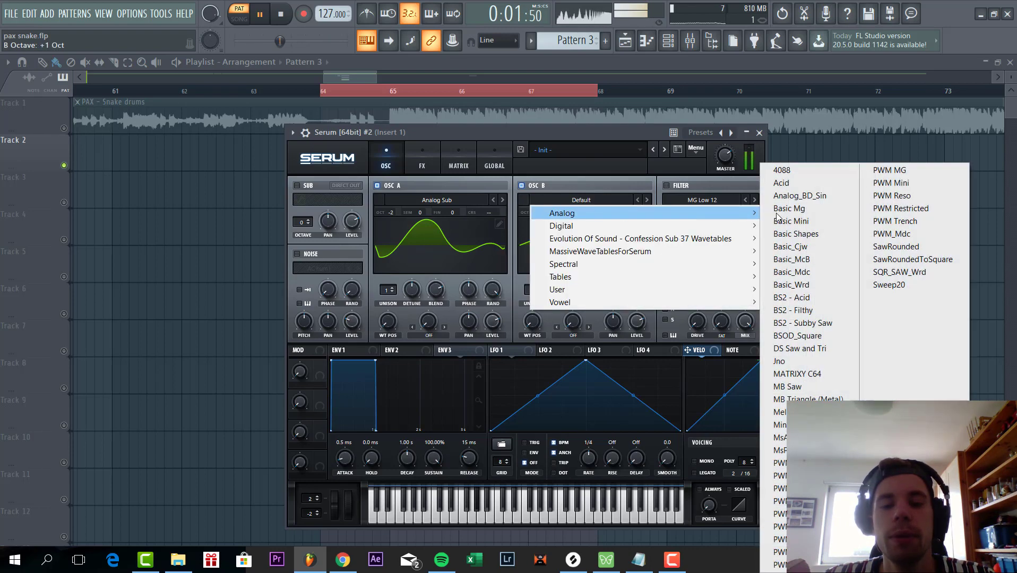
click(820, 242)
drag(523, 333, 543, 291)
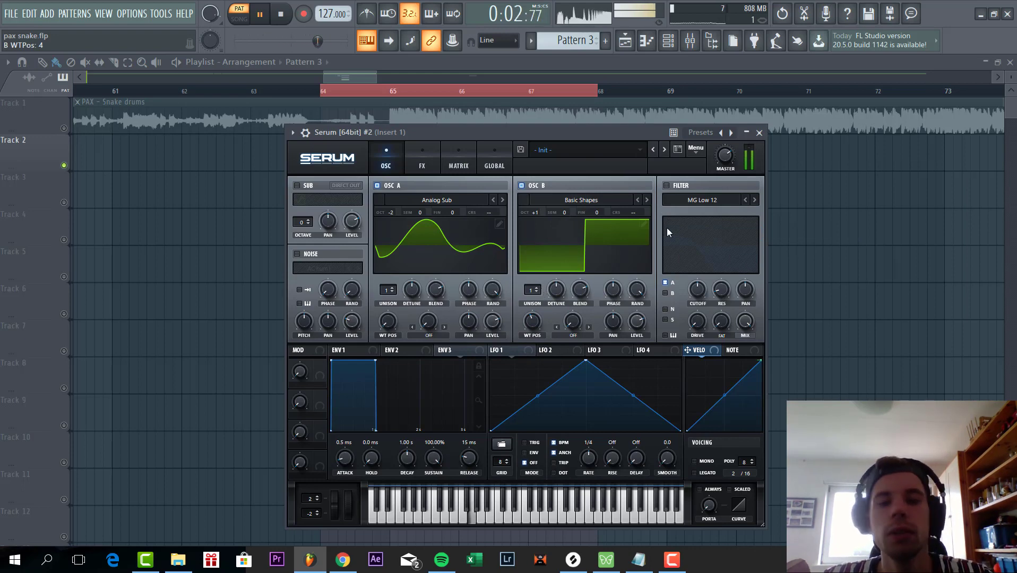
Enable an MG Low 24 filter on both oscillators with a 99 Hz cutoff and 24% Fat.
click(667, 186)
click(755, 200)
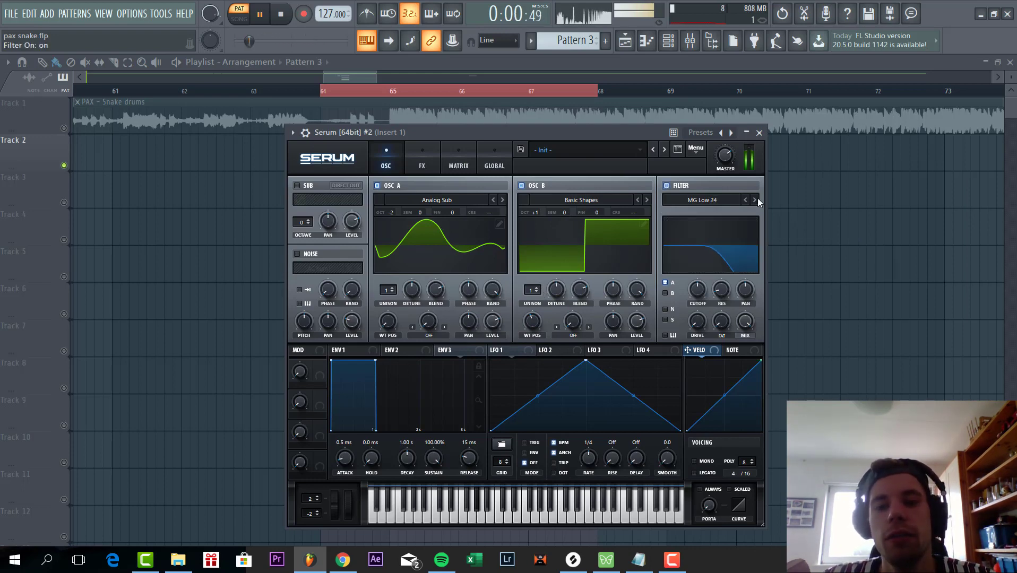
click(665, 293)
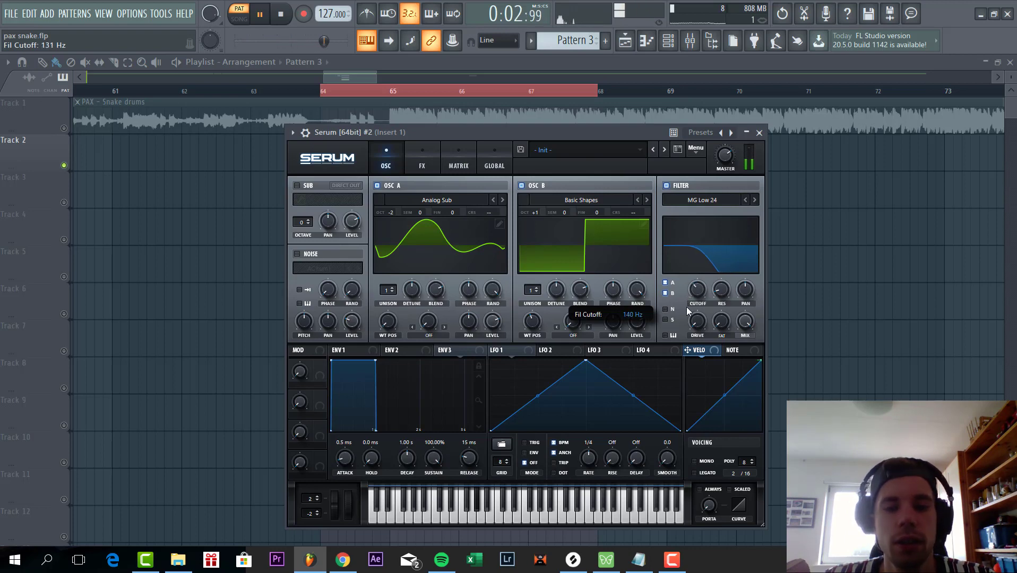
drag(688, 302, 708, 292)
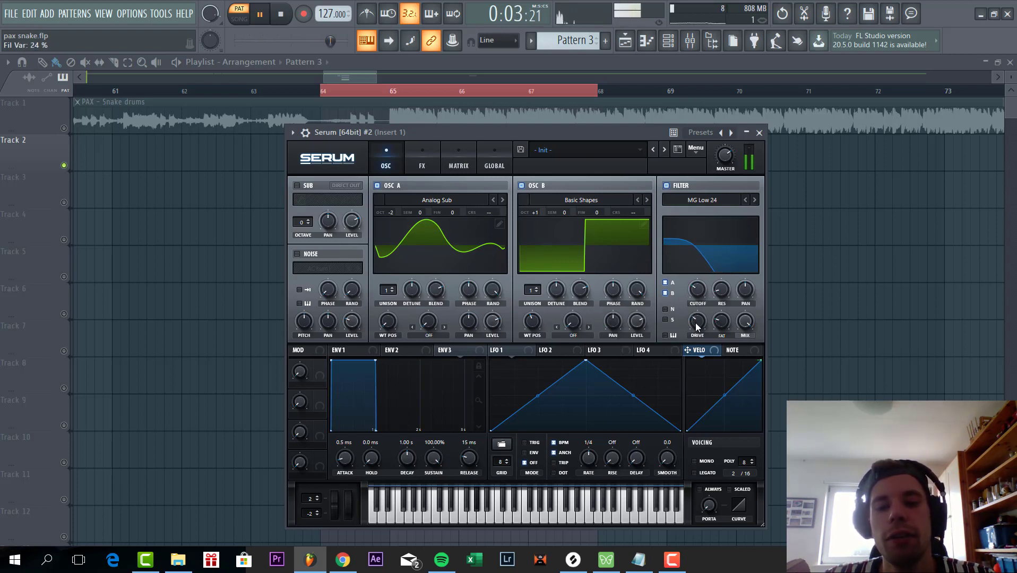
mouse_move(697, 317)
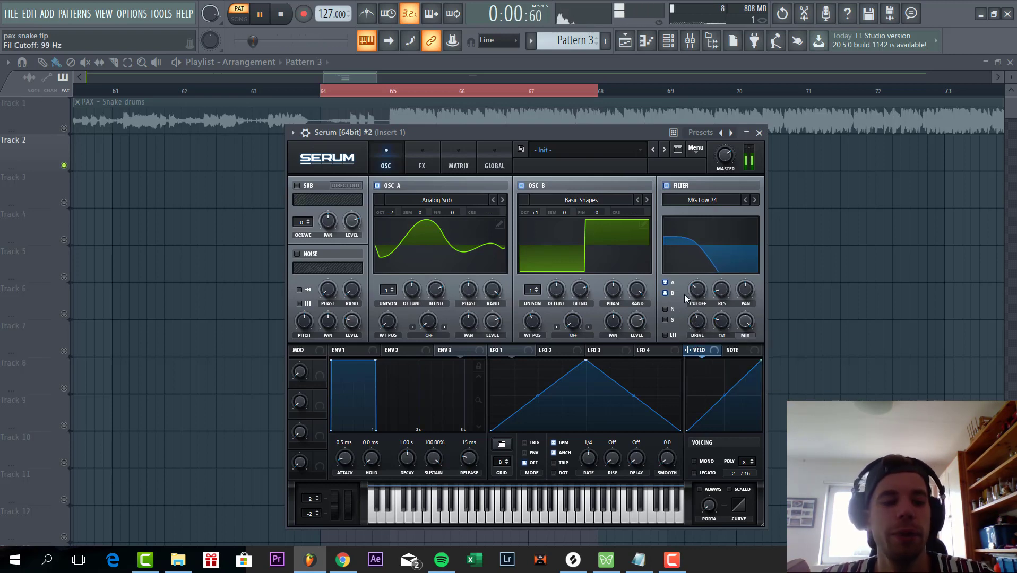
Make the voicing mono and legato with always-on portamento and a portamento time of 65 ms.
click(694, 461)
click(694, 473)
click(701, 490)
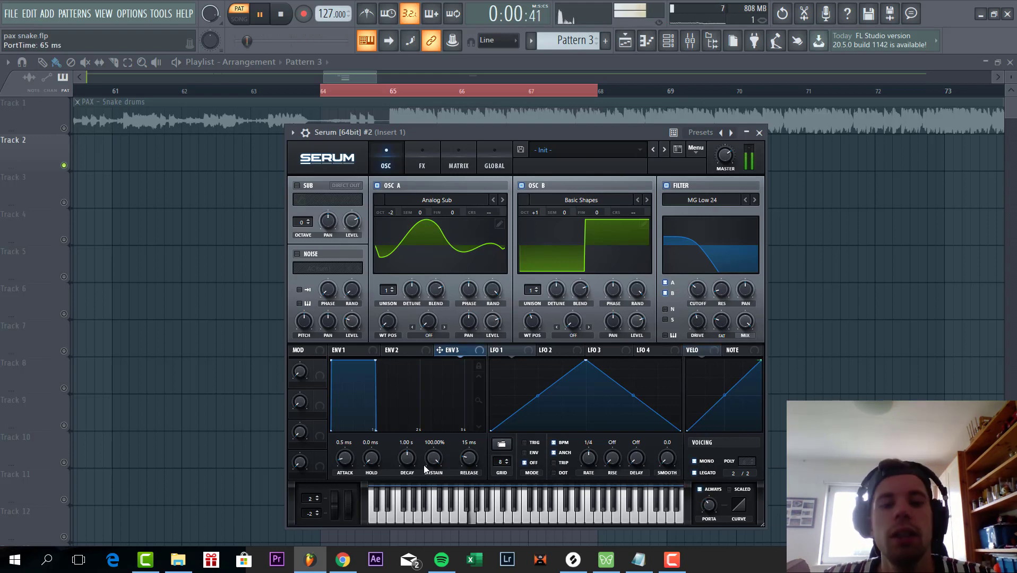
Route envelope 3 to master tuning with a modulation amount of 12, setting the envelope's sustain to 0% and decay to 100 ms.
drag(424, 466, 401, 471)
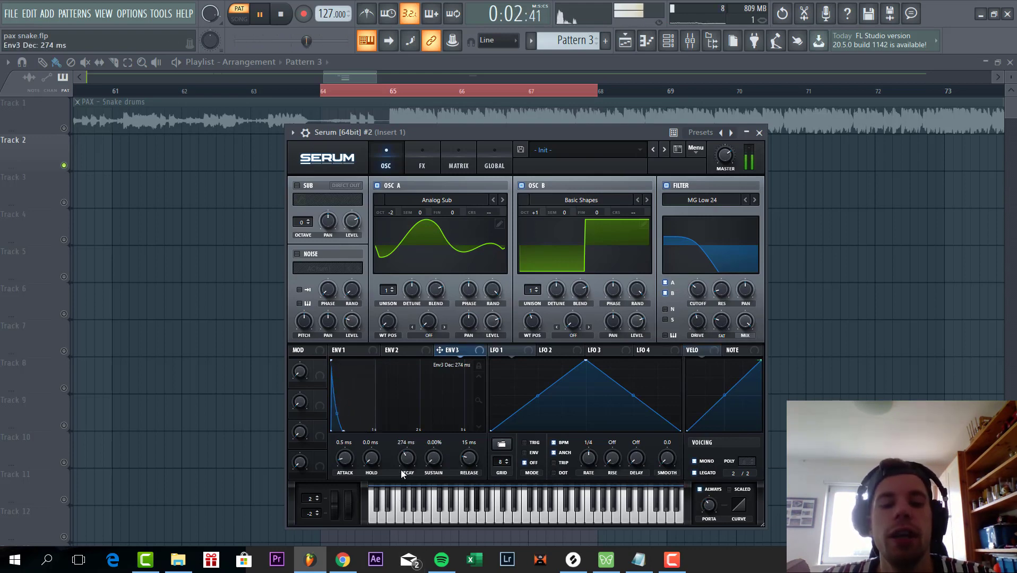
click(459, 165)
click(307, 205)
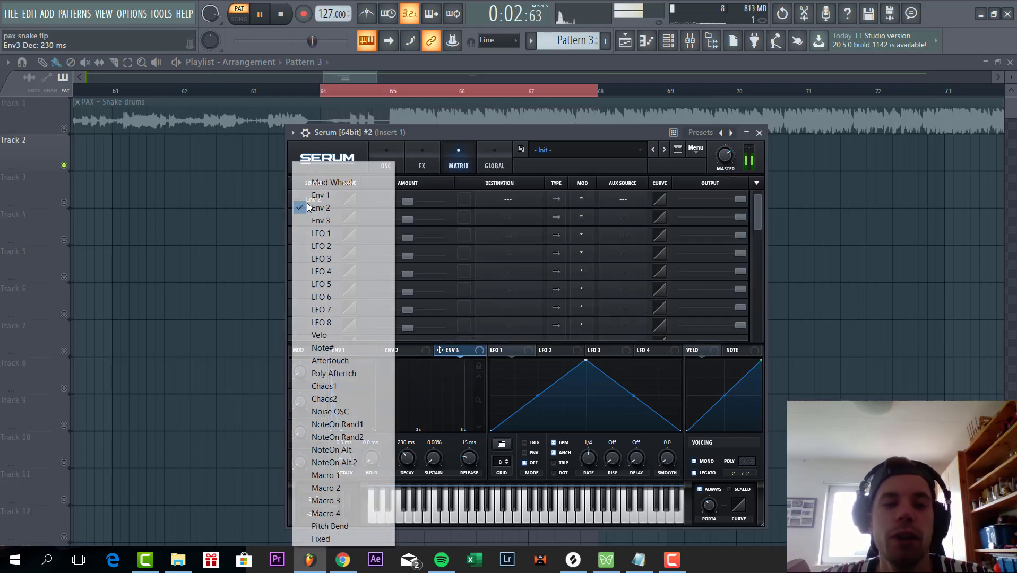
click(313, 207)
click(507, 200)
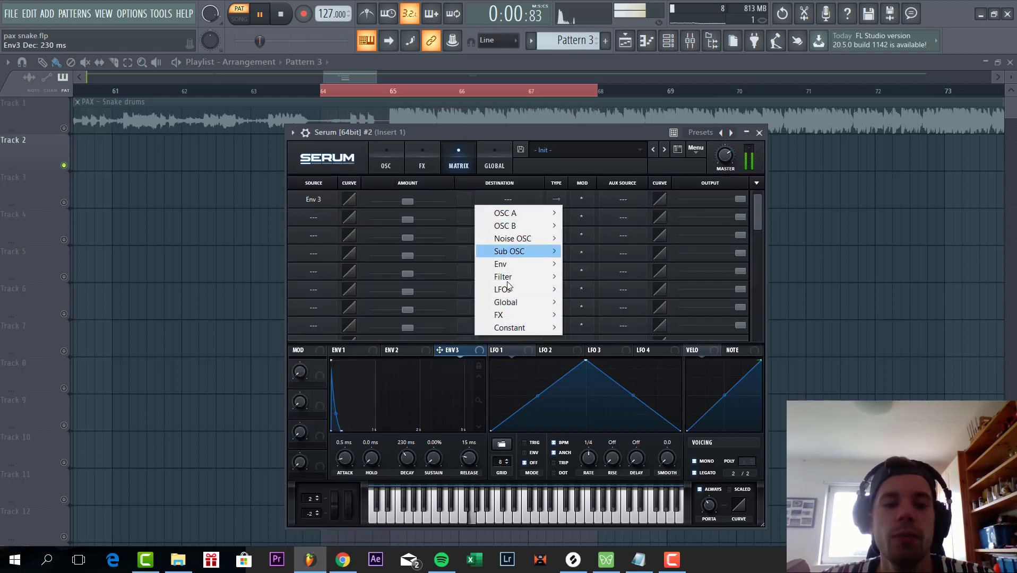
mouse_move(520, 317)
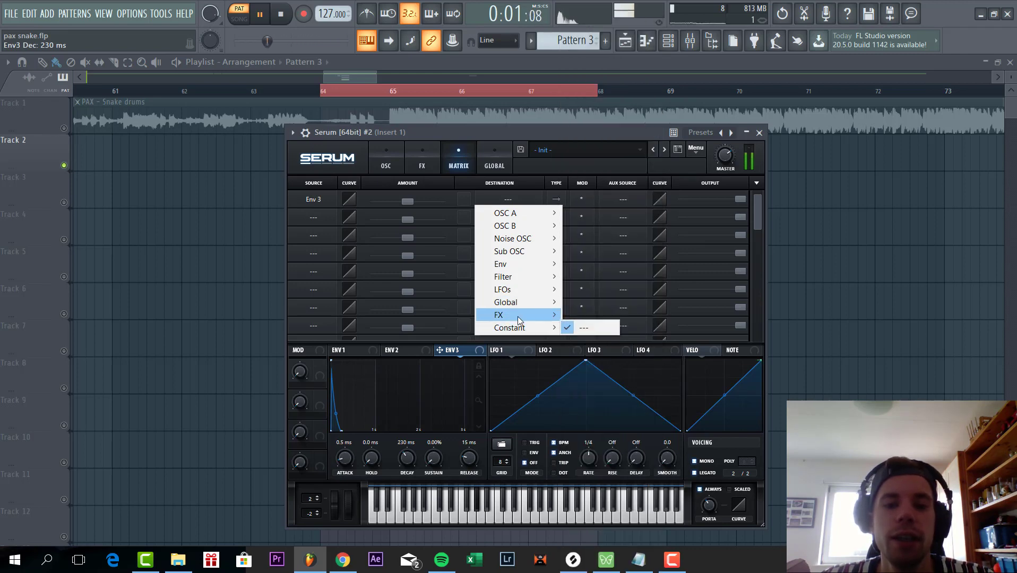
click(598, 303)
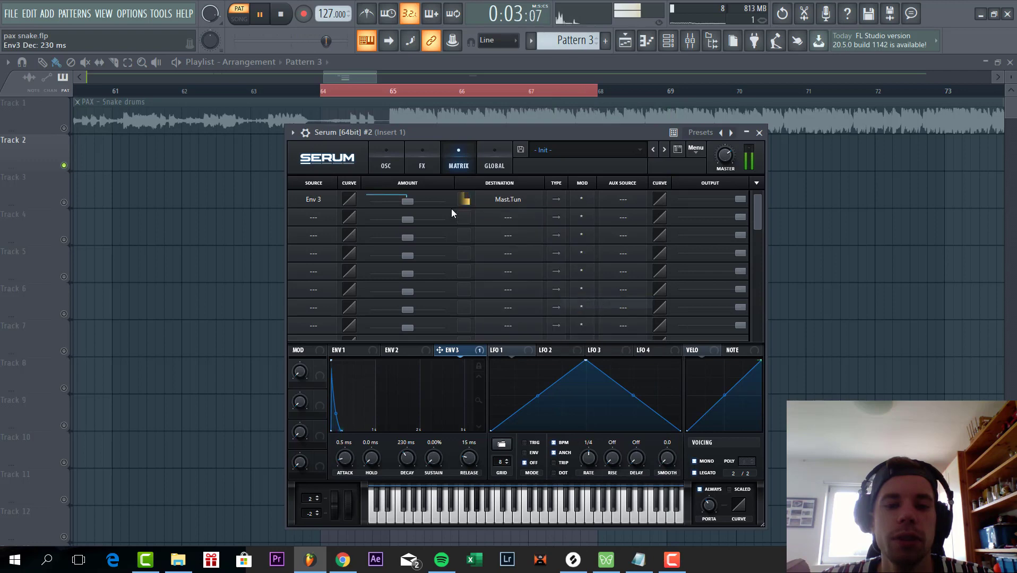
drag(409, 211, 418, 204)
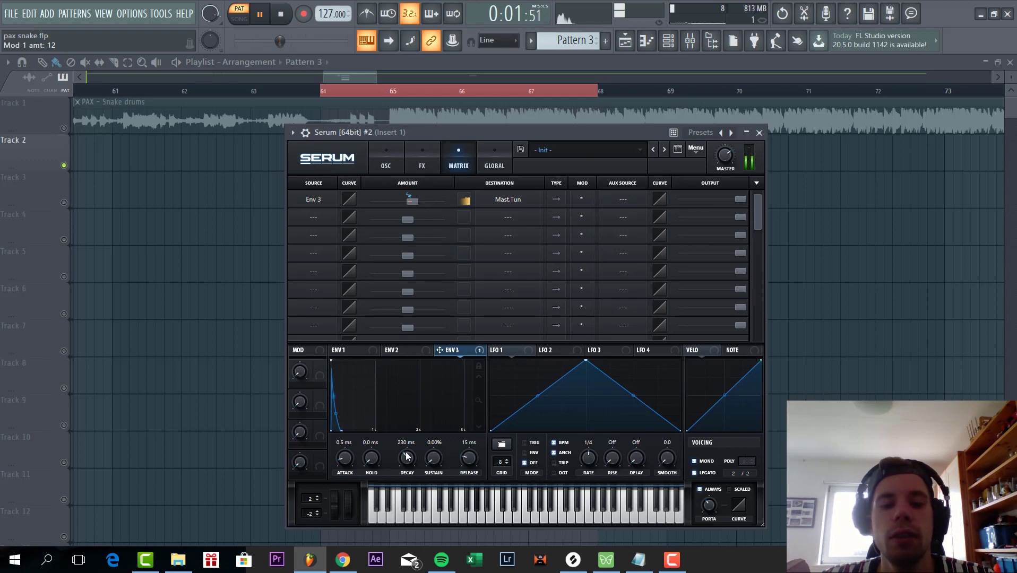
drag(407, 455, 408, 462)
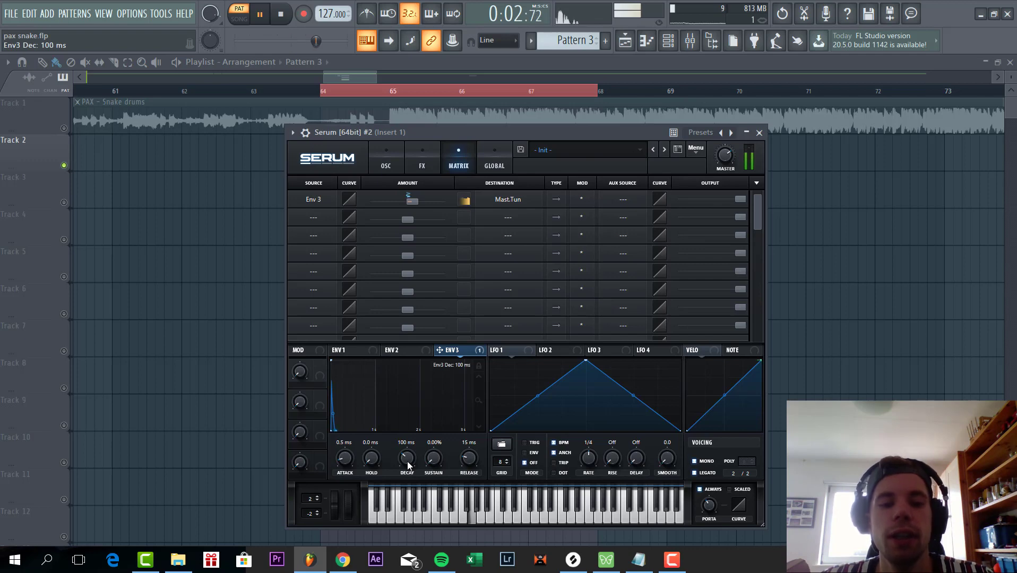
Enable Diode 2 distortion with a post low-pass filter at 415 Hz, 0.1 bandwidth and a 32% mix.
click(430, 168)
click(301, 188)
click(303, 187)
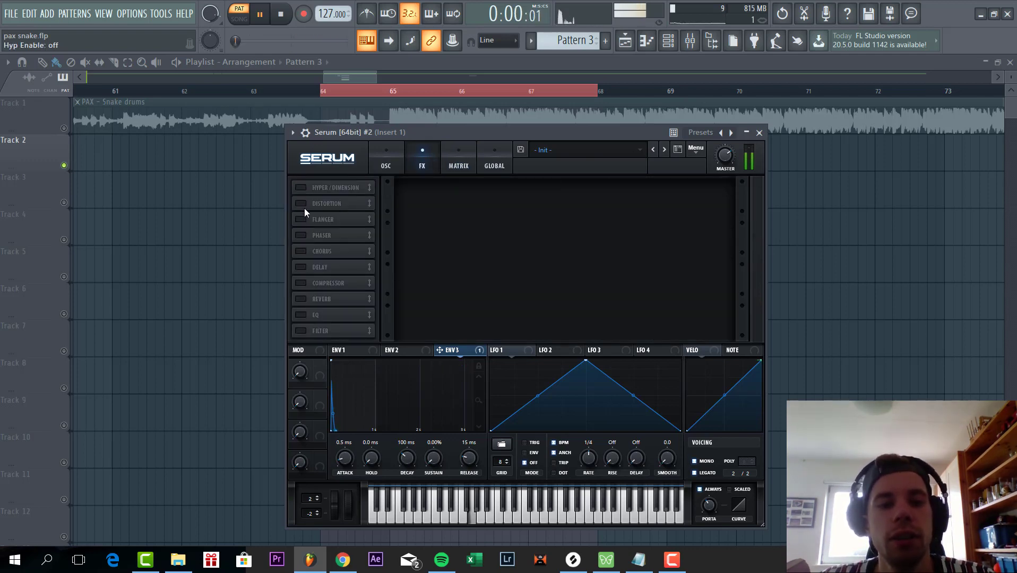
click(304, 207)
click(501, 197)
click(501, 196)
click(501, 197)
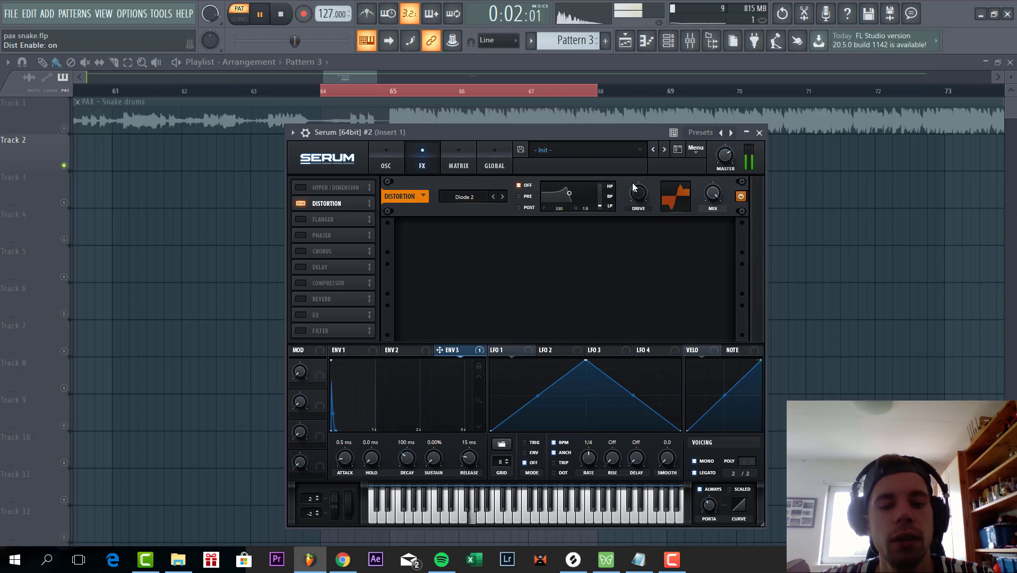
click(519, 208)
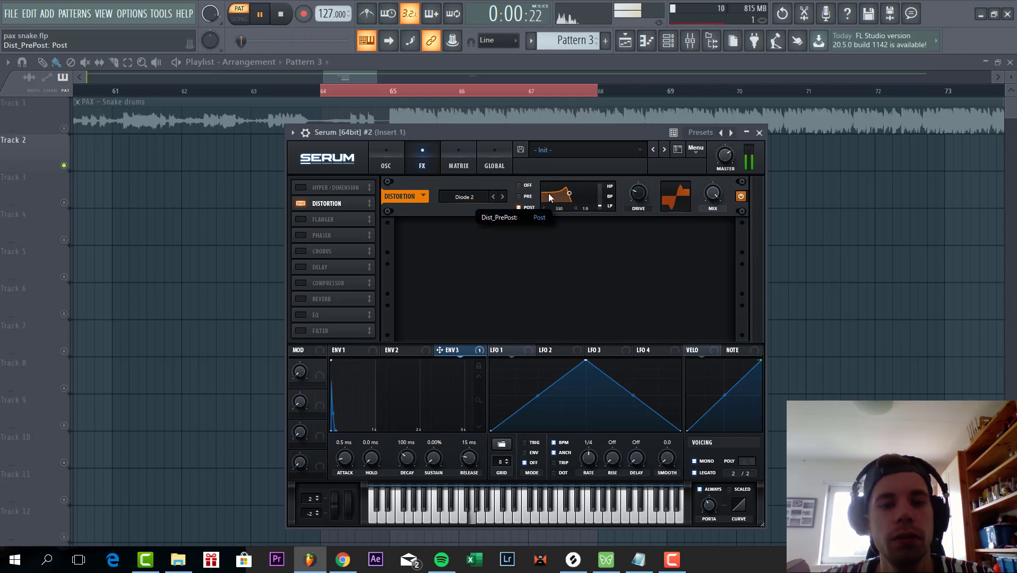
drag(569, 193, 573, 207)
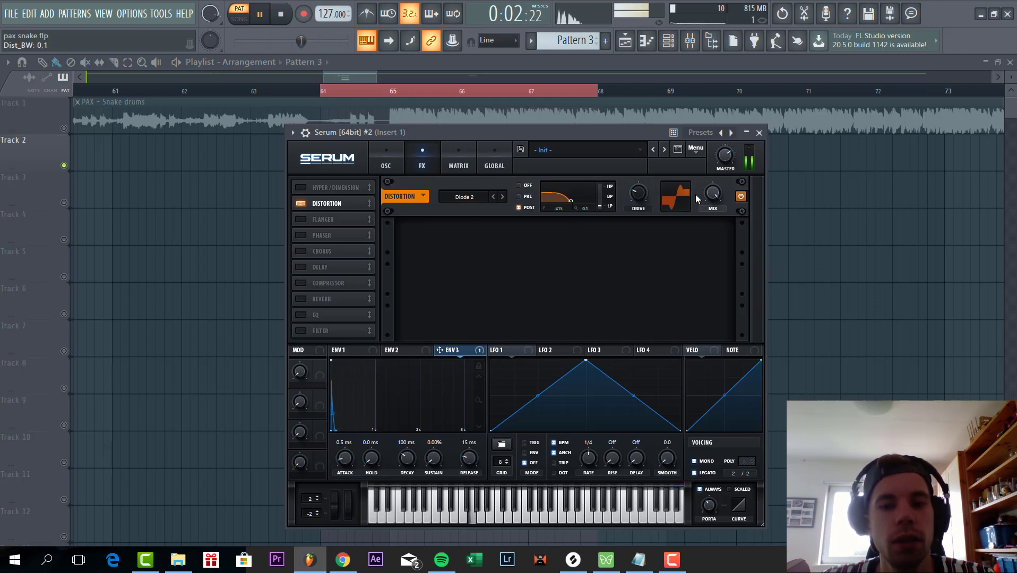
drag(712, 194, 686, 257)
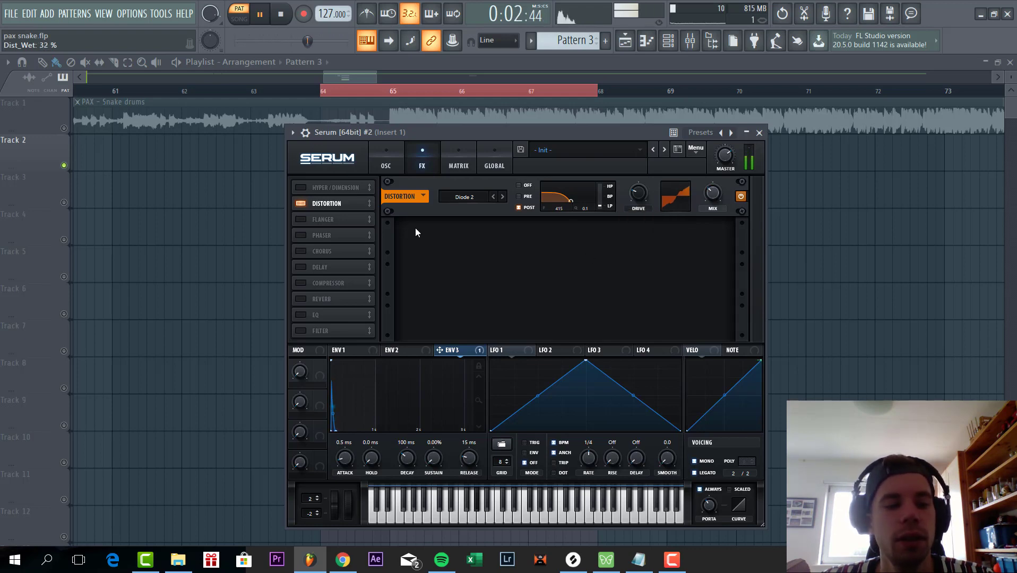
Enable the compressor after the distortion with raised gain, and add an EQ with its high-band gain at -24 dB.
click(300, 283)
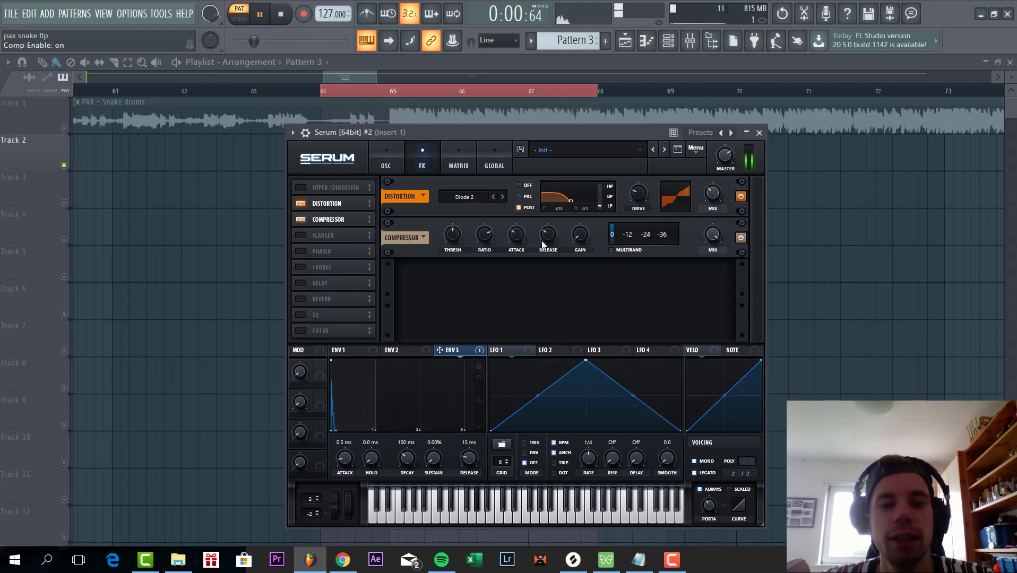
mouse_move(583, 239)
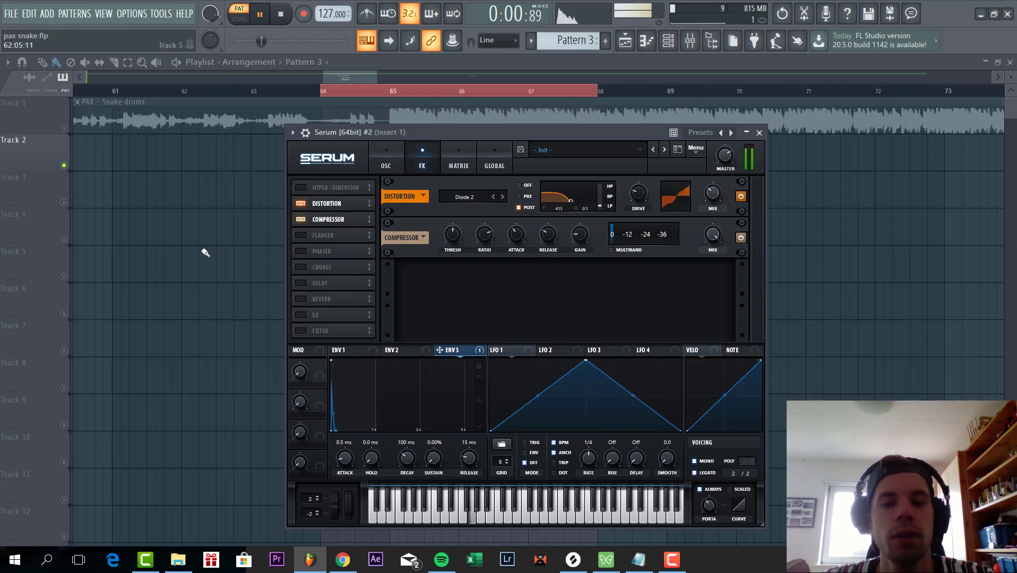
click(299, 315)
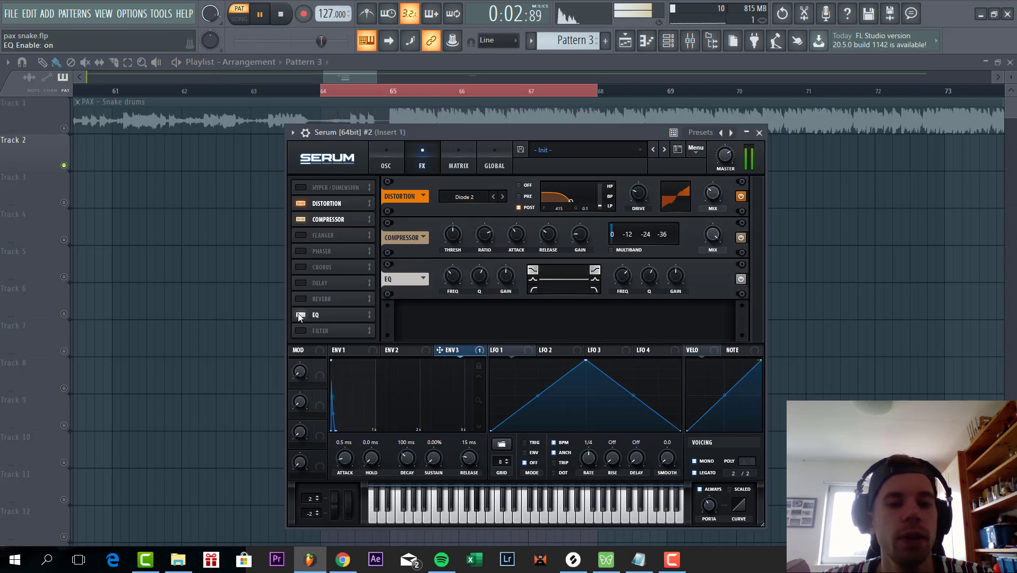
drag(683, 284, 626, 353)
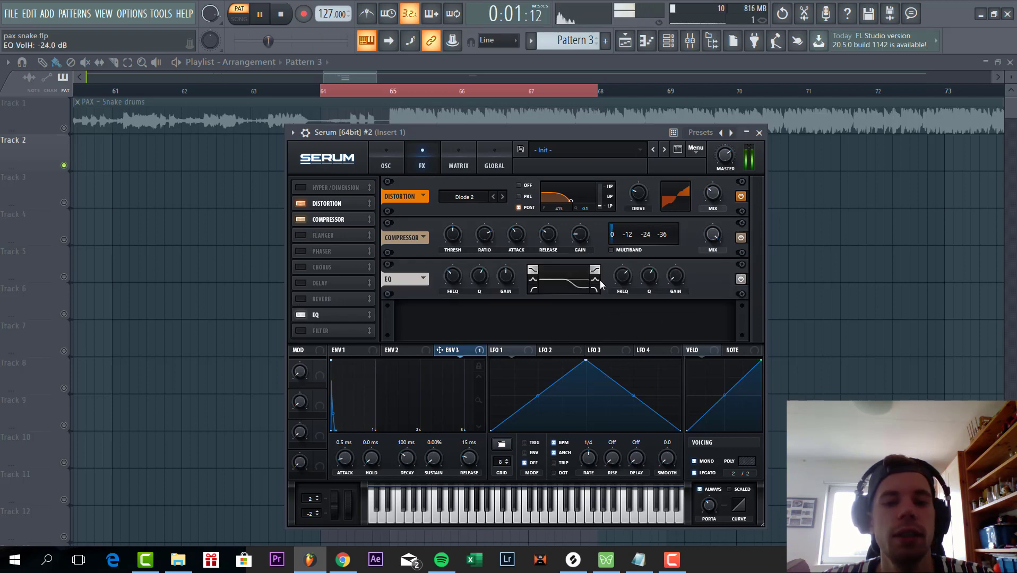
Enable the phaser, place it after the EQ, set its mix to 40% and adjust its frequency.
click(301, 252)
drag(303, 252, 334, 317)
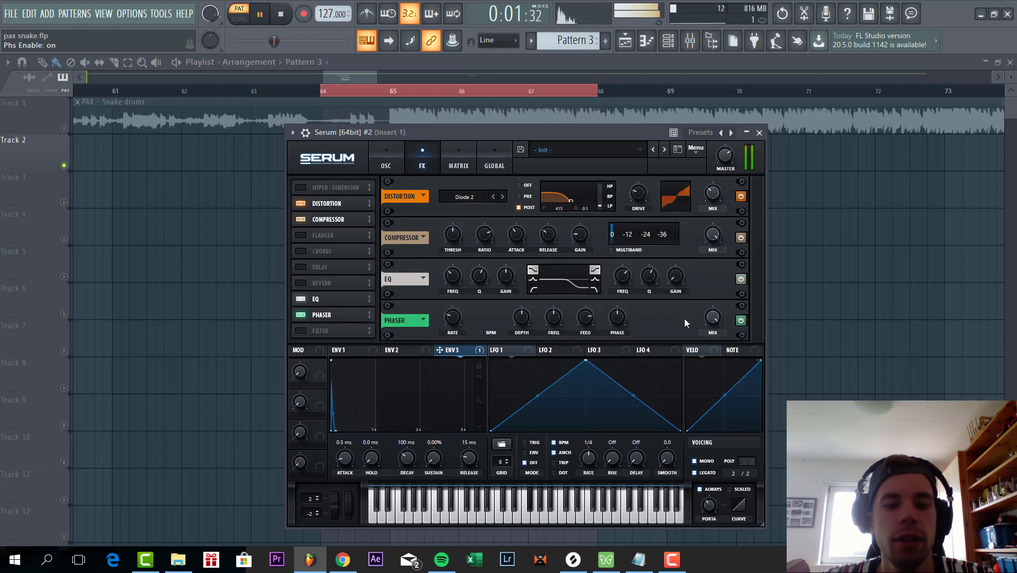
drag(716, 324, 691, 371)
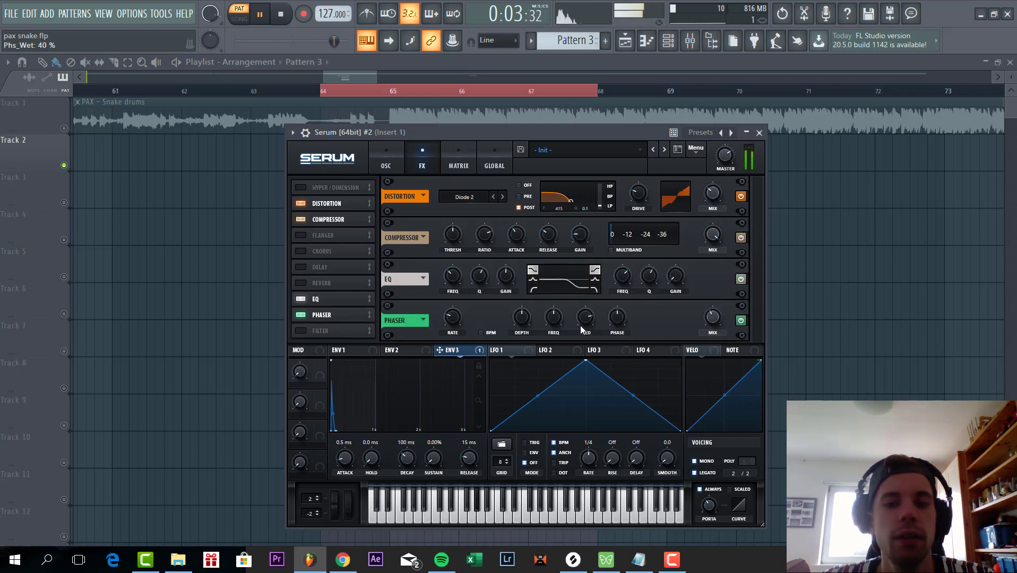
drag(559, 321, 537, 305)
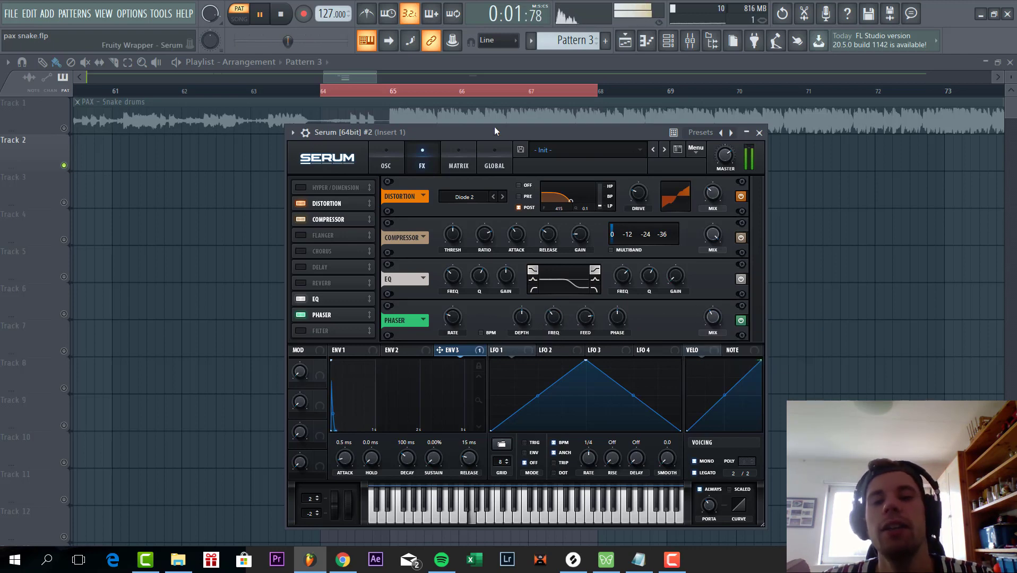
Hide the synth window, switch playback to song mode and place the start position just before bar 64.
drag(496, 127, 454, 271)
click(279, 211)
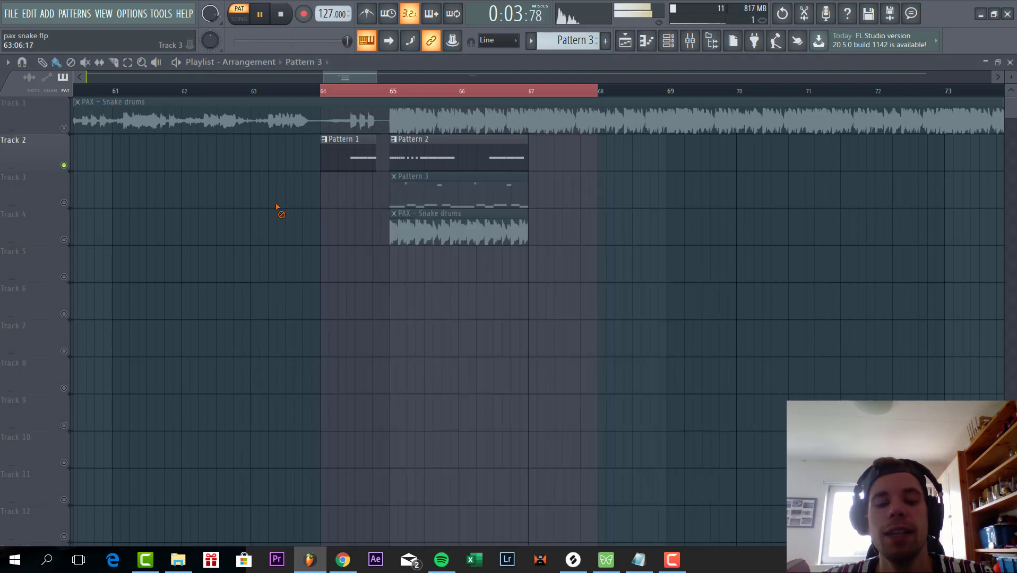
key(l)
click(304, 91)
key(space)
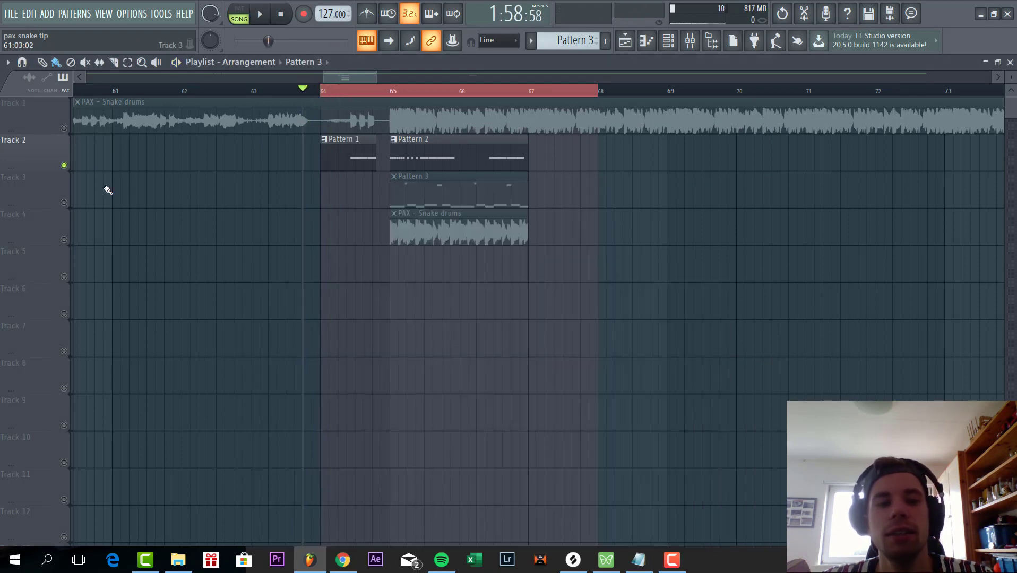
Unsolo Track 2, mute the drums on Track 1, and play the arrangement to hear the bass patterns together.
right_click(64, 166)
right_click(64, 167)
right_click(65, 166)
key(space)
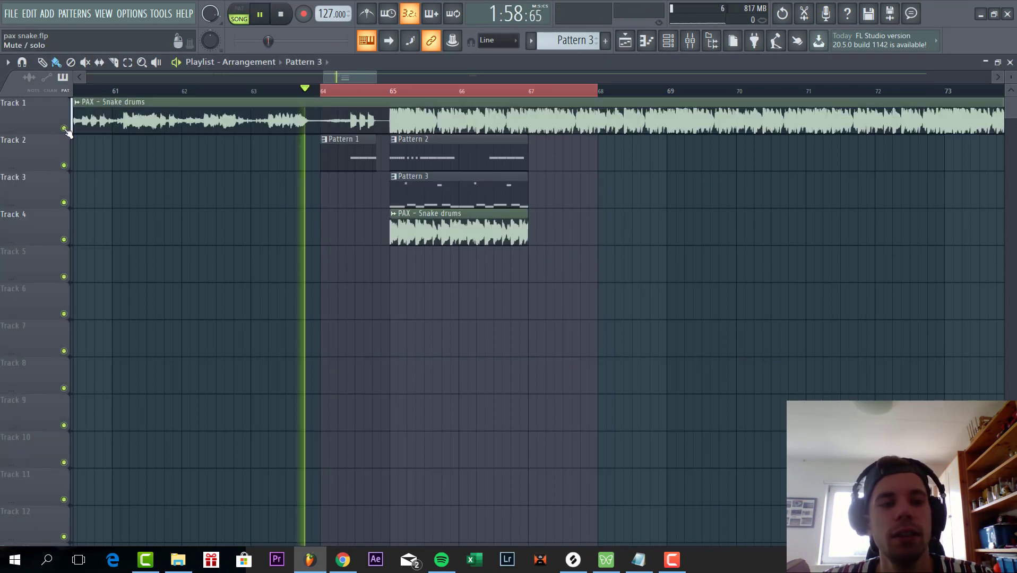
click(65, 129)
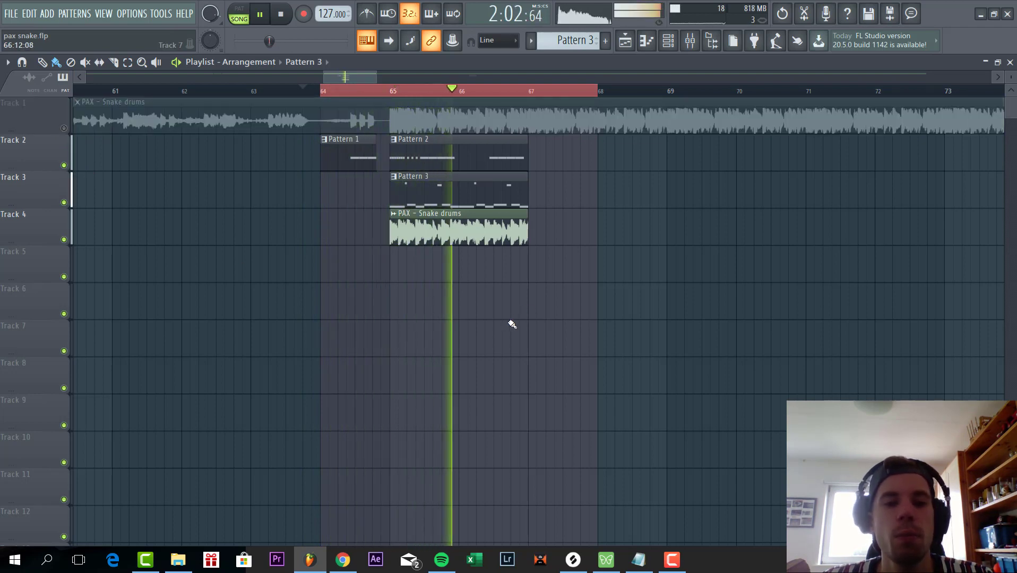
key(space)
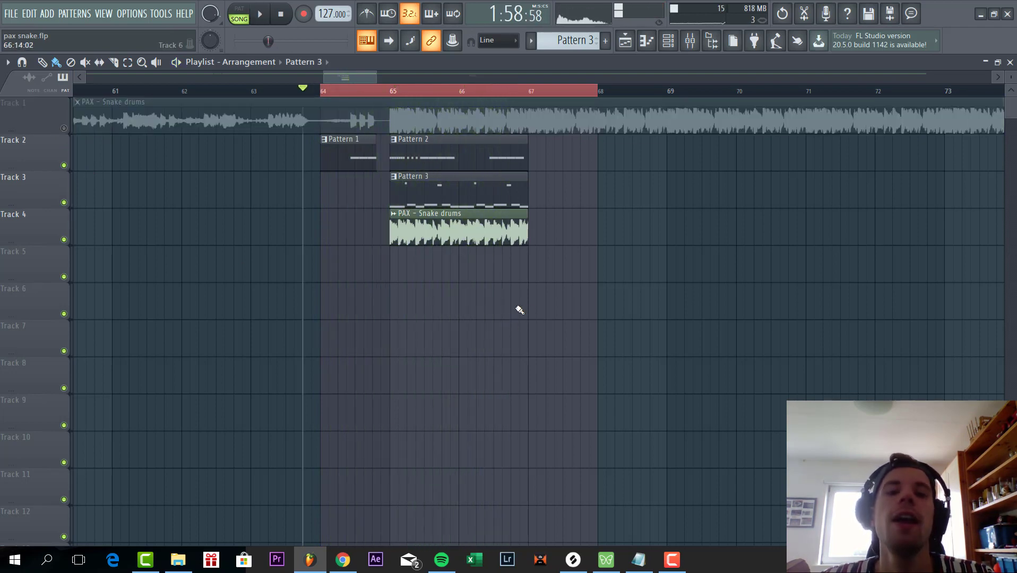